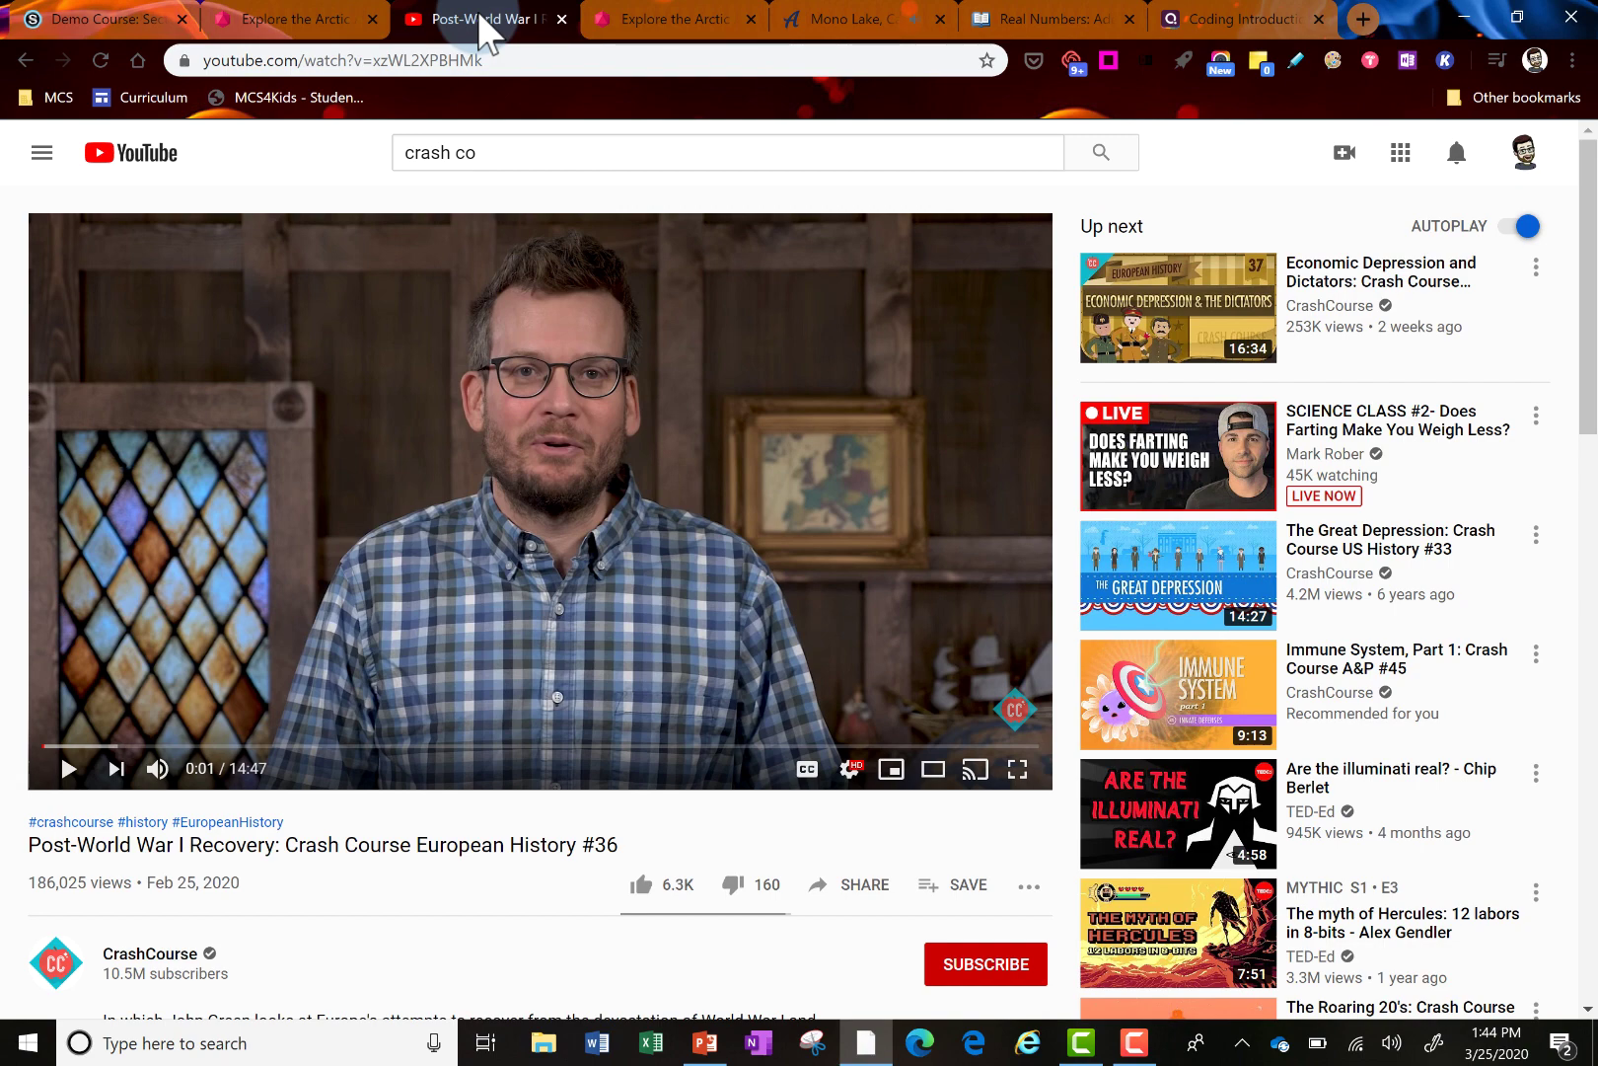
- Copy the YouTube embed code for Crash Course European History #36, Post-World War I Recovery
{"action": "left_click", "coordinate": [862, 905]}
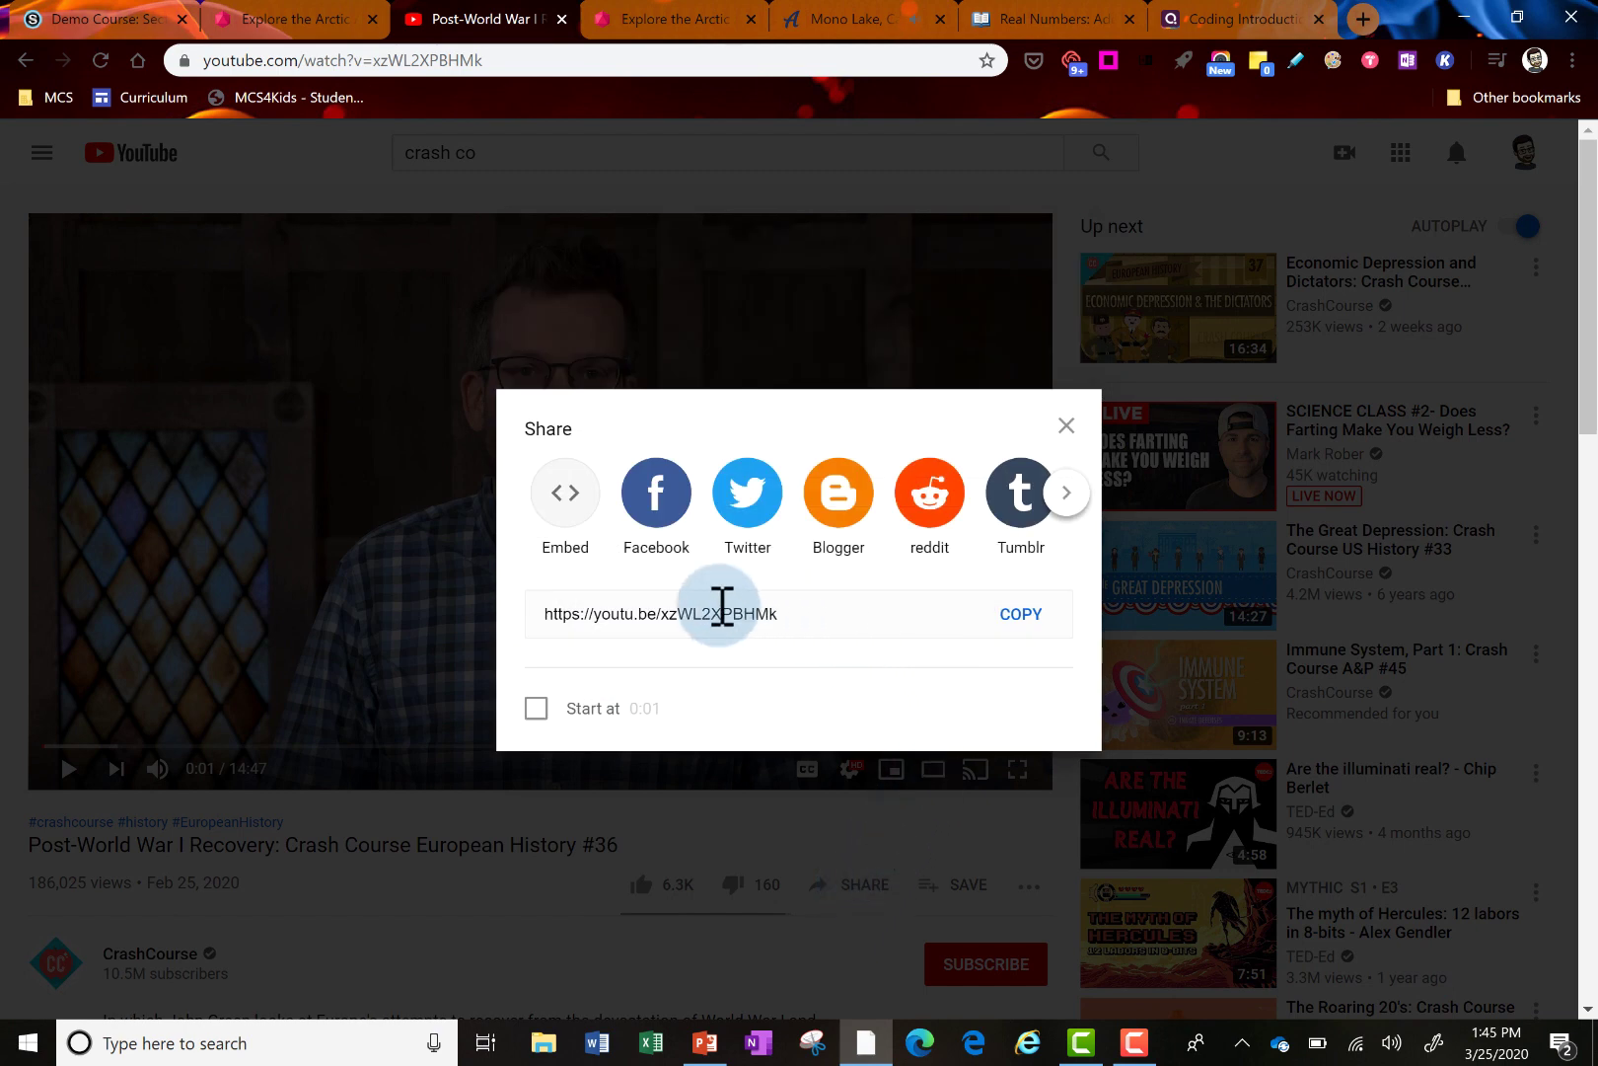
{"action": "left_click", "coordinate": [562, 506]}
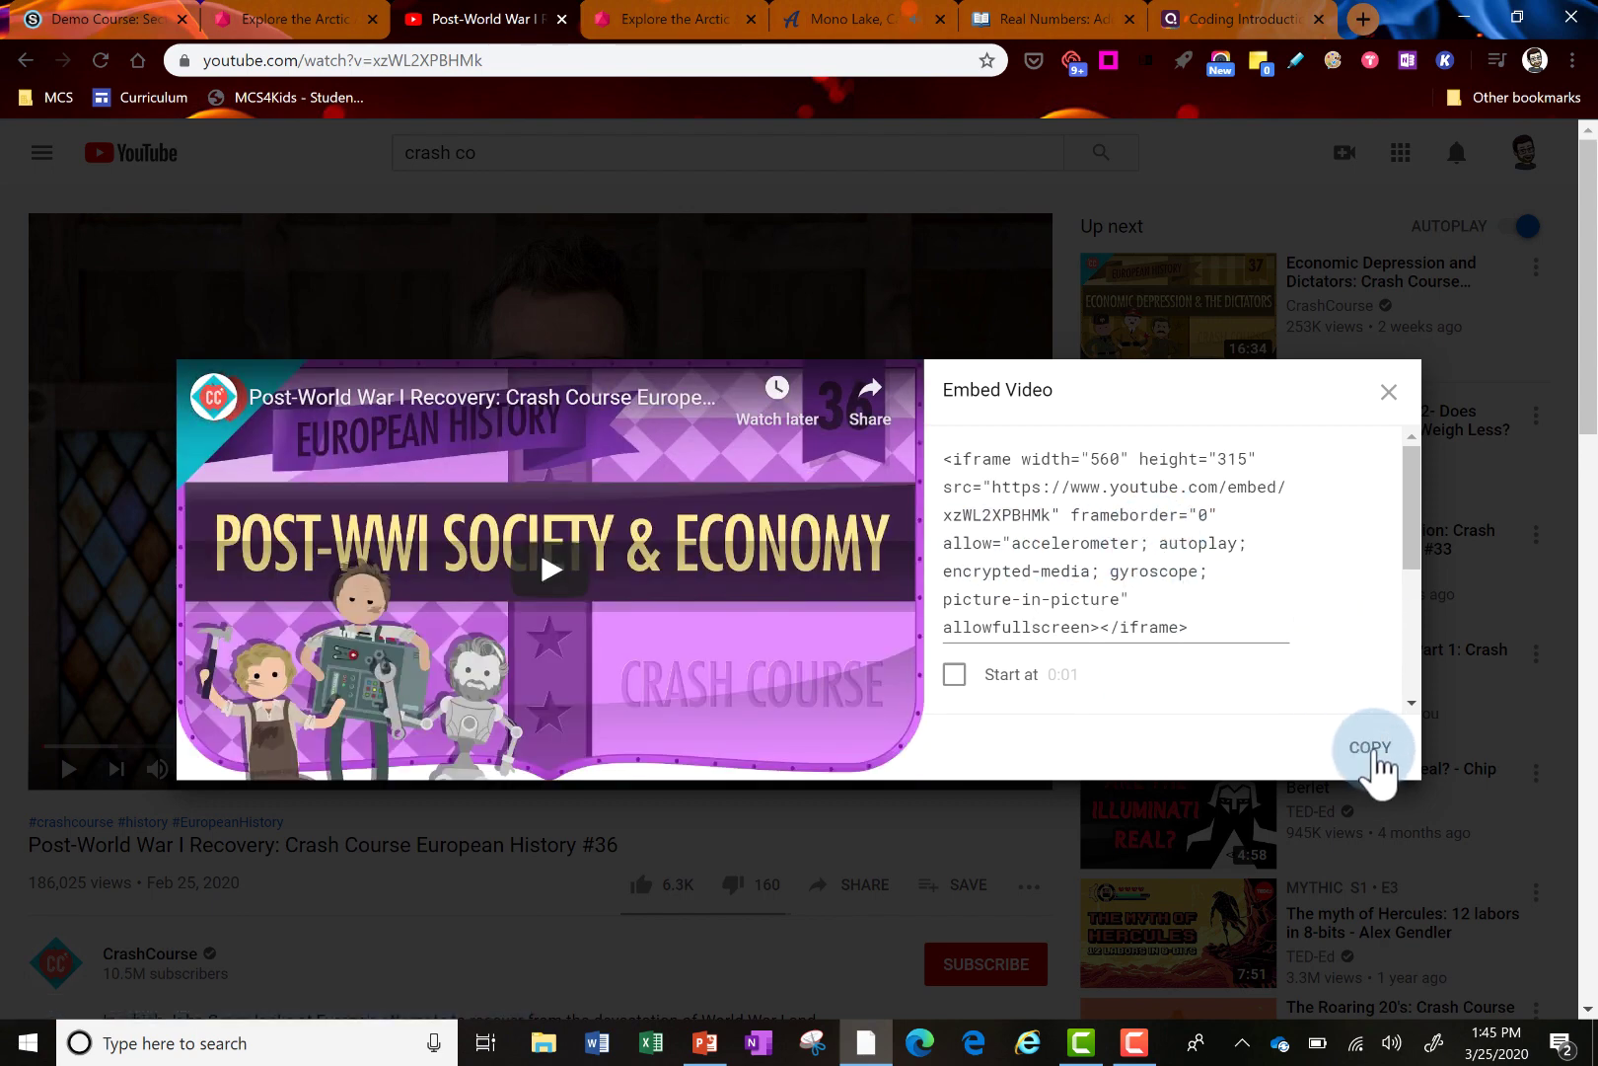
{"action": "left_click", "coordinate": [1374, 765]}
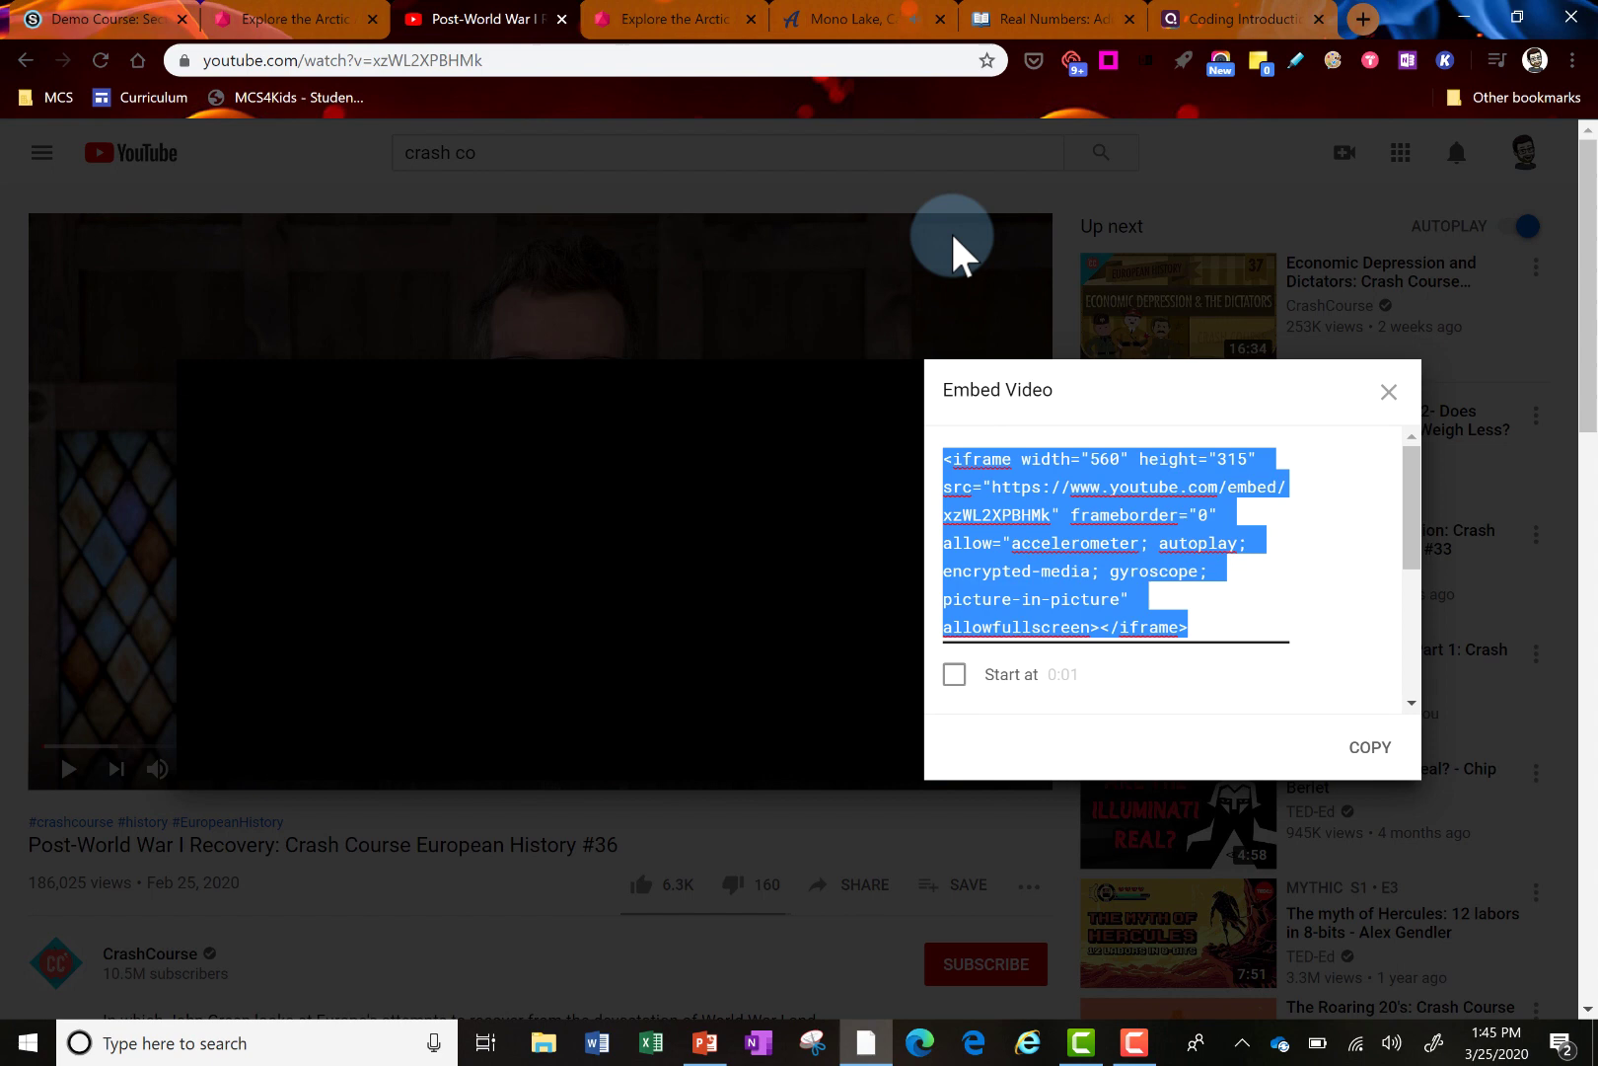
- Copy AirPano's embed code for the Mono Lake, California 360° panorama and dismiss the alert
{"action": "left_click", "coordinate": [813, 6]}
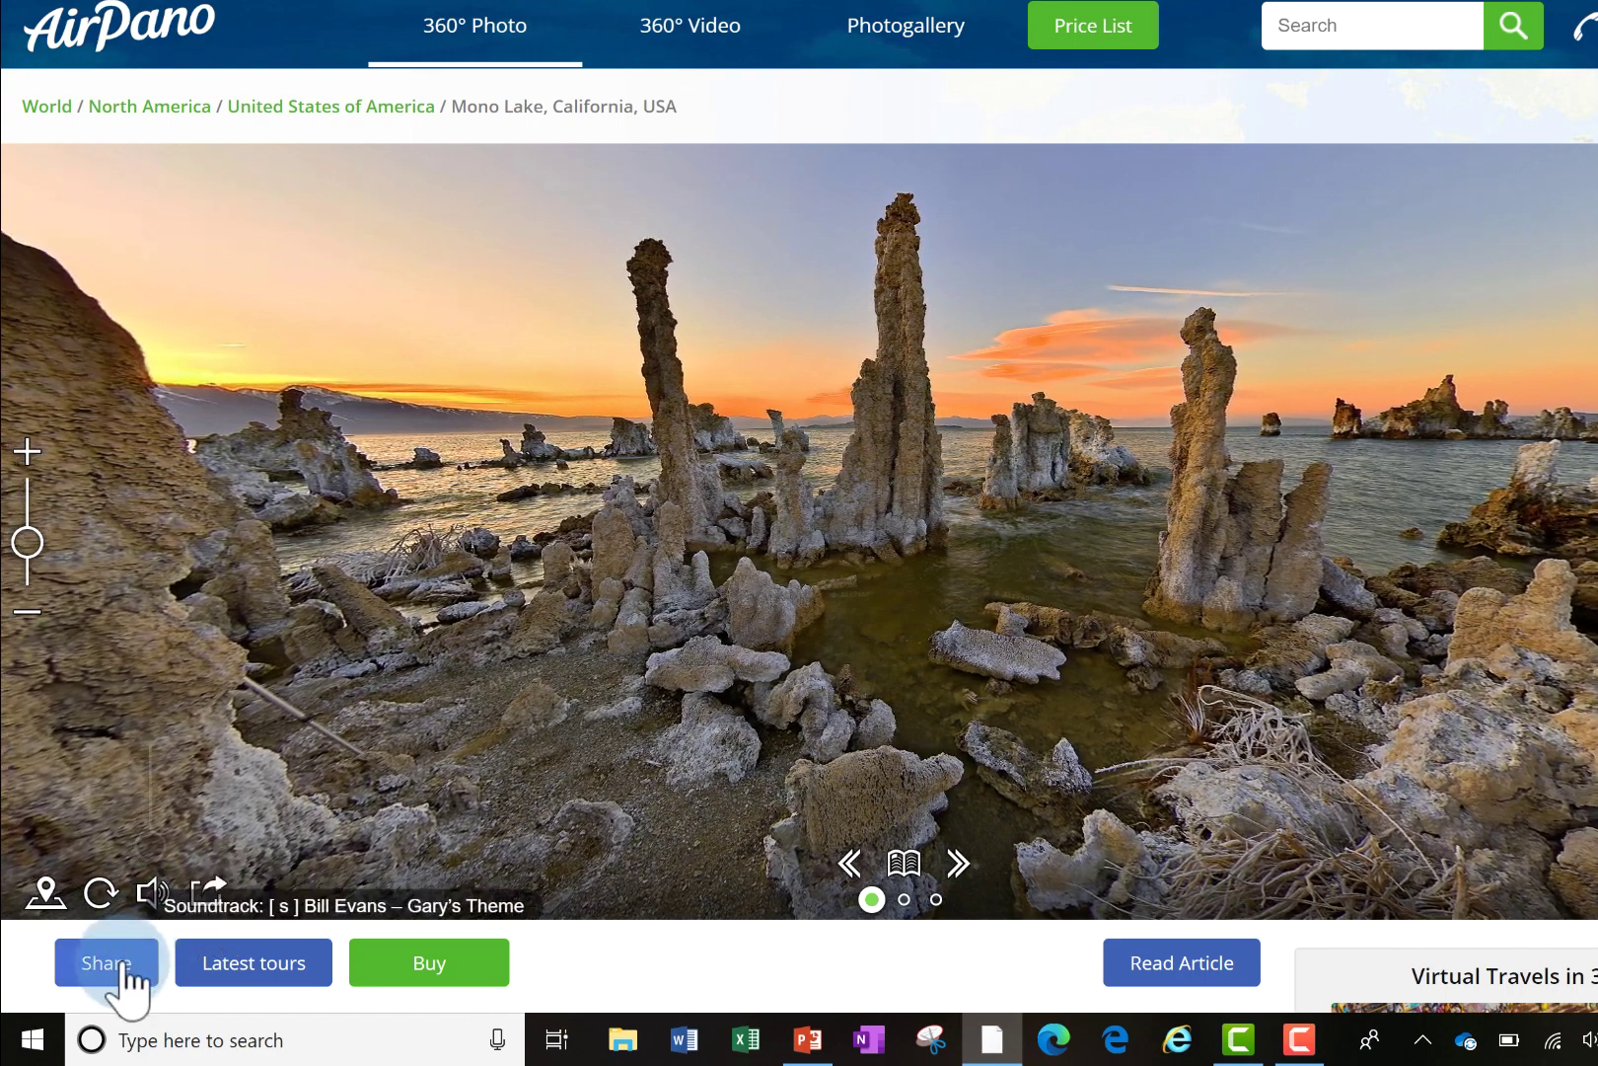
{"action": "left_click", "coordinate": [125, 975]}
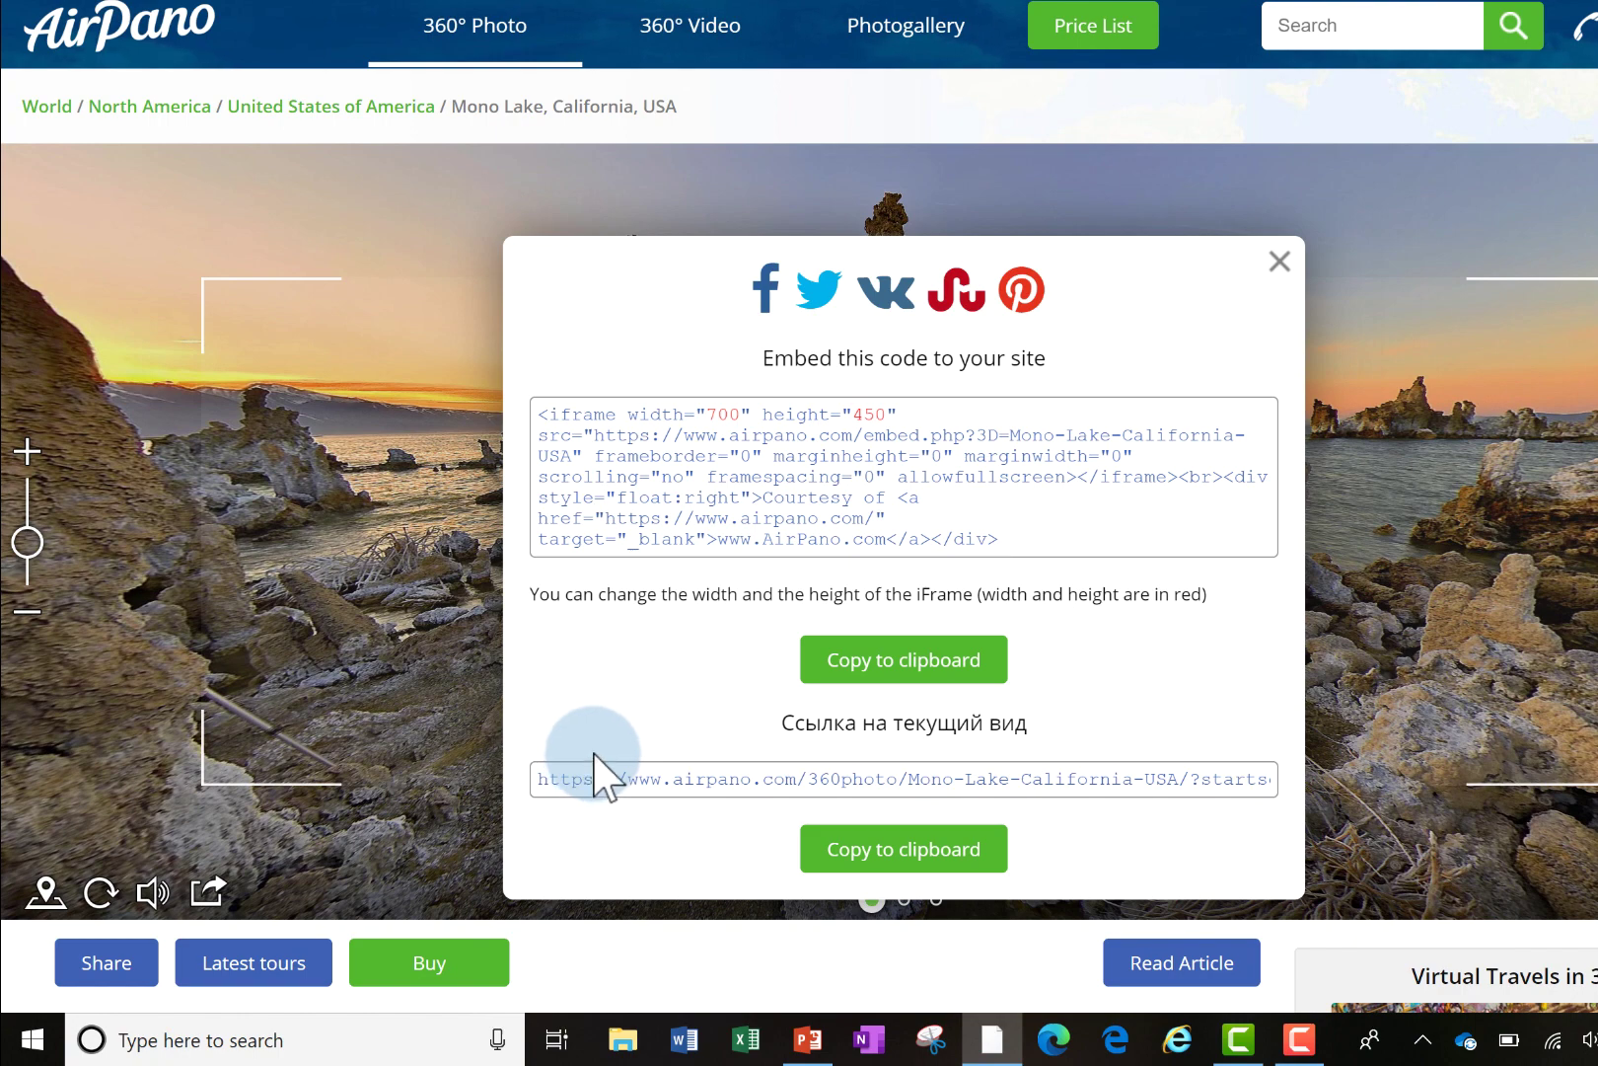
{"action": "left_click", "coordinate": [883, 678]}
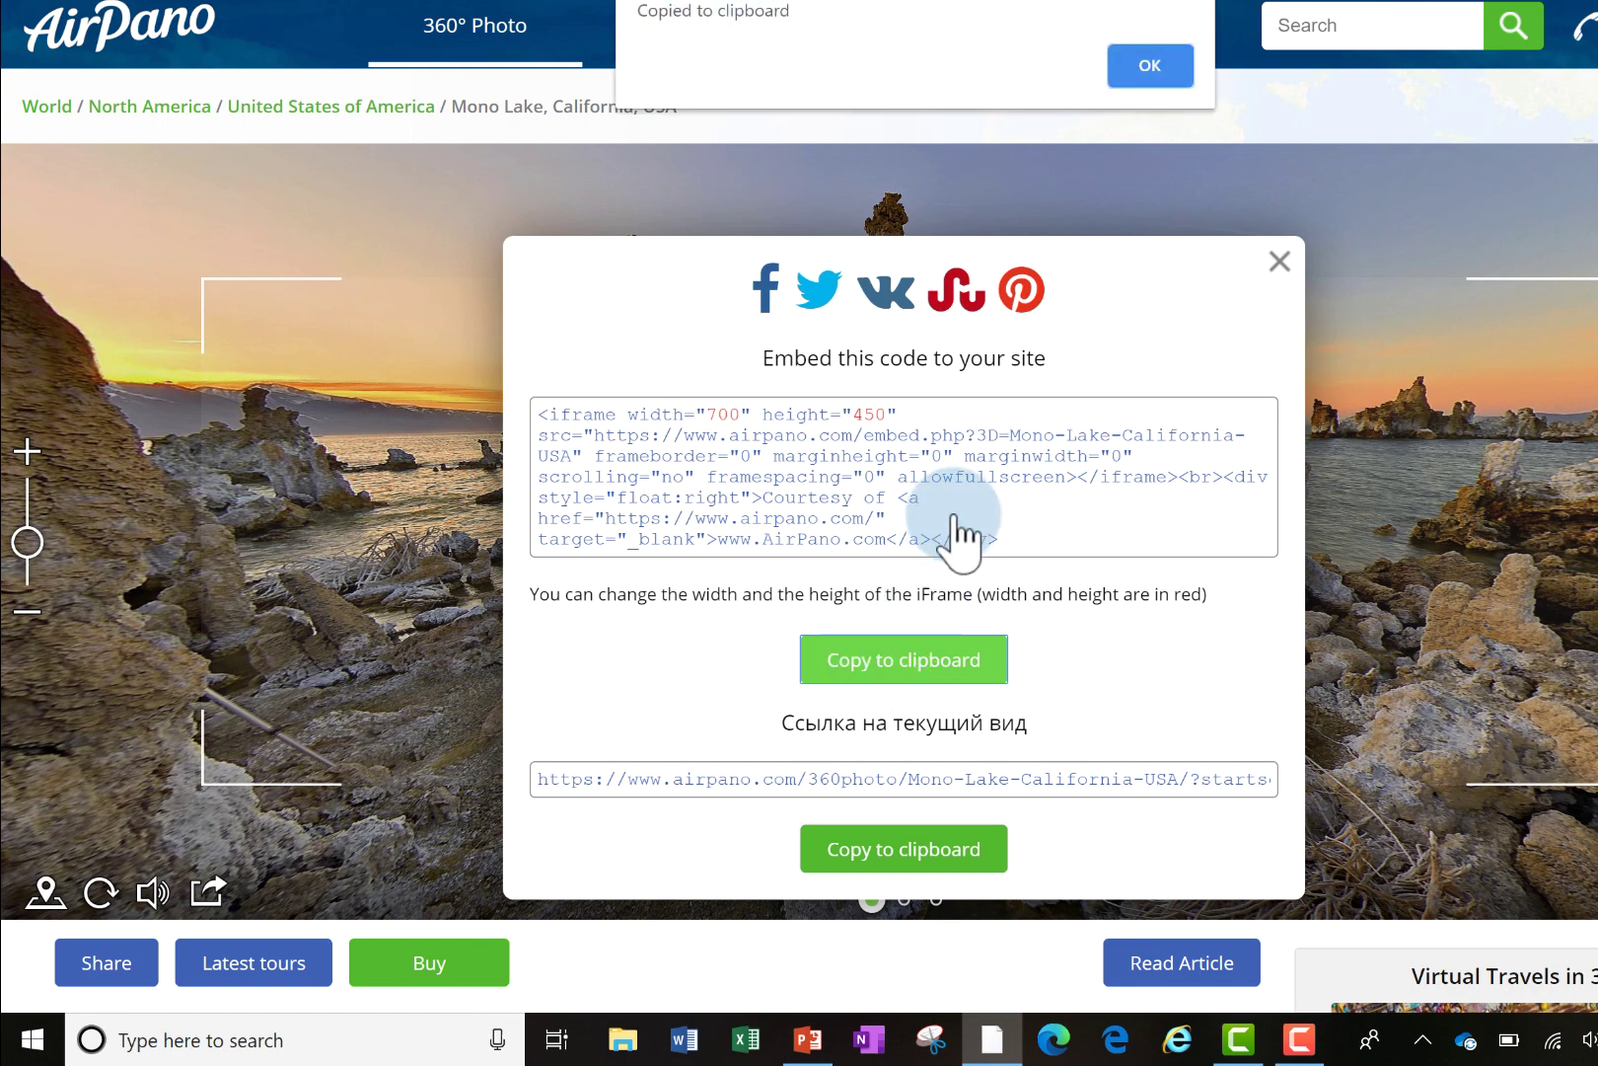
{"action": "left_click", "coordinate": [1173, 68]}
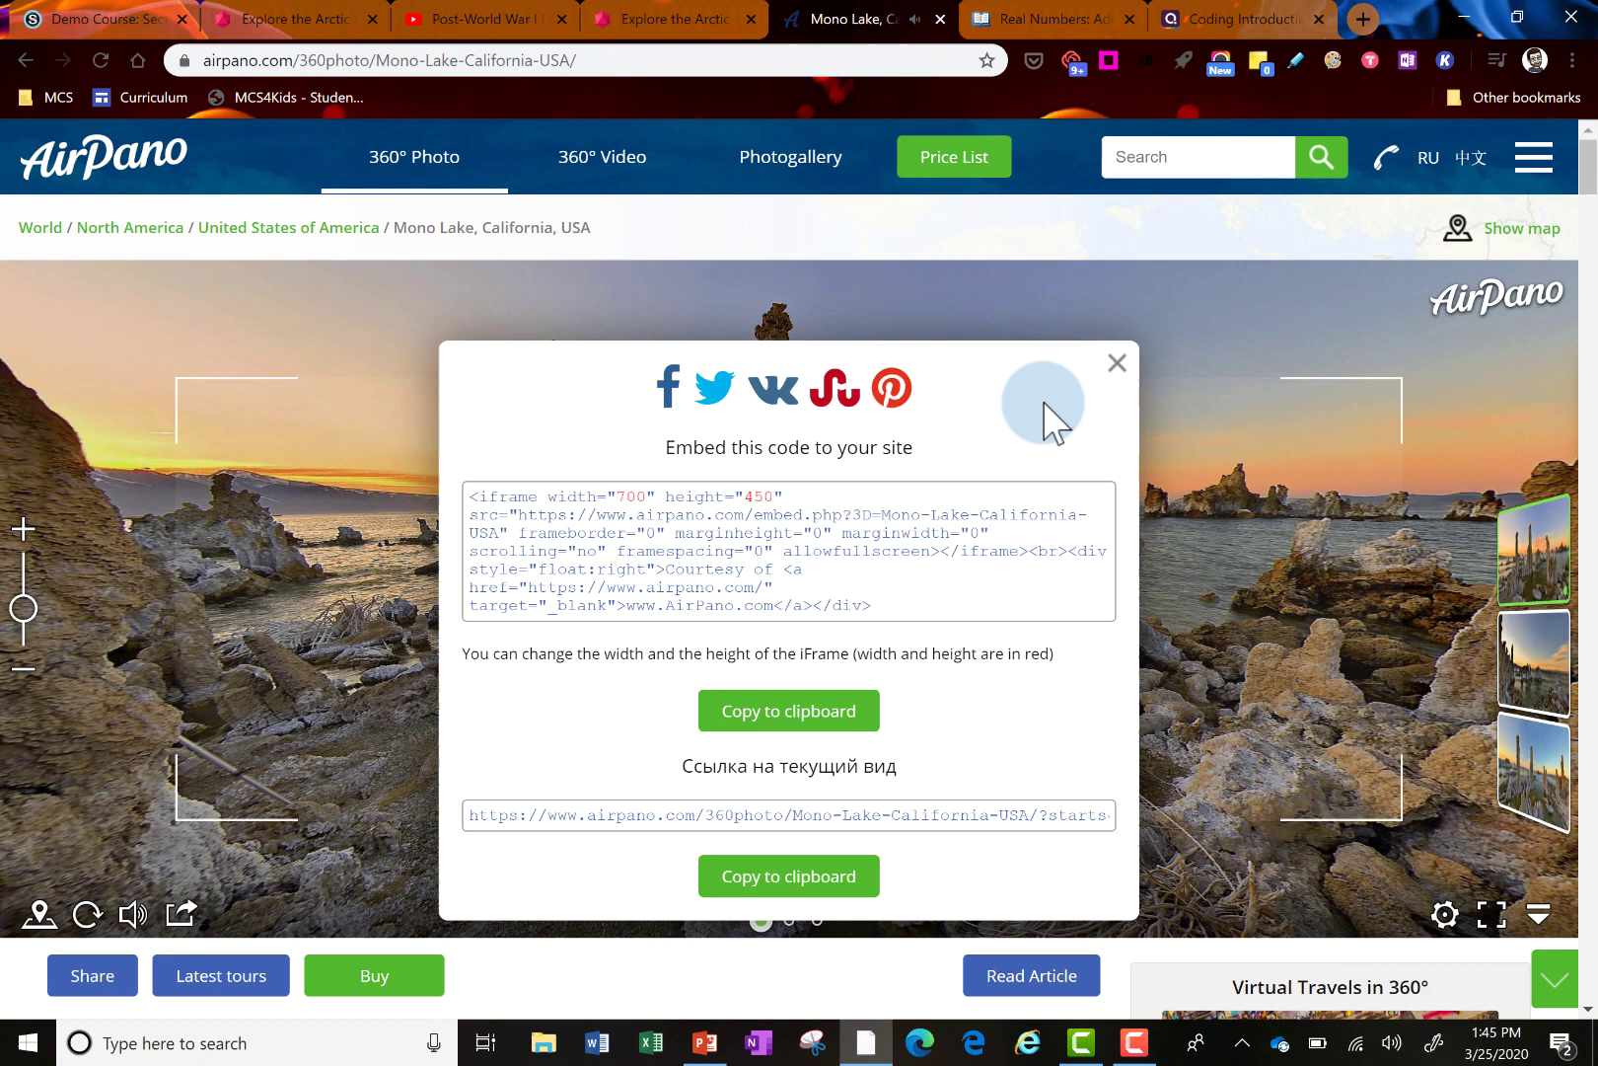
- Copy the complete embed code for the Real Numbers: Adding Electrons PLIX, then go to the Quizizz quiz
{"action": "left_click", "coordinate": [1046, 17]}
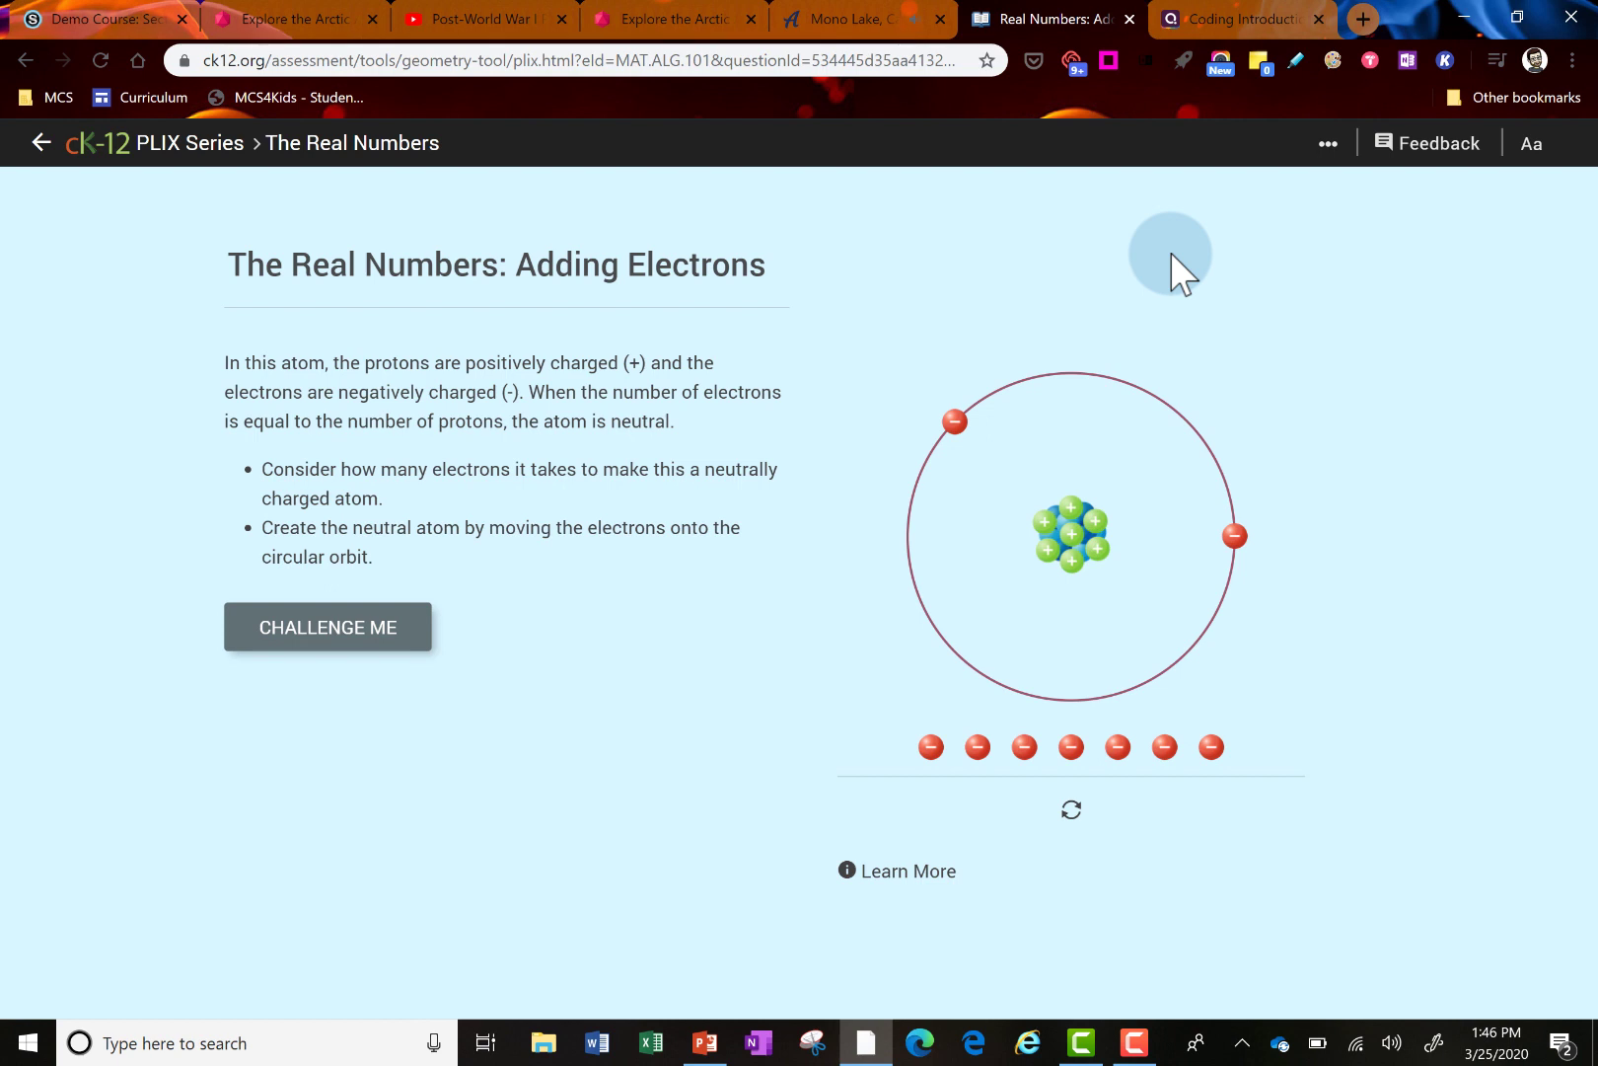
{"action": "left_click", "coordinate": [1332, 171]}
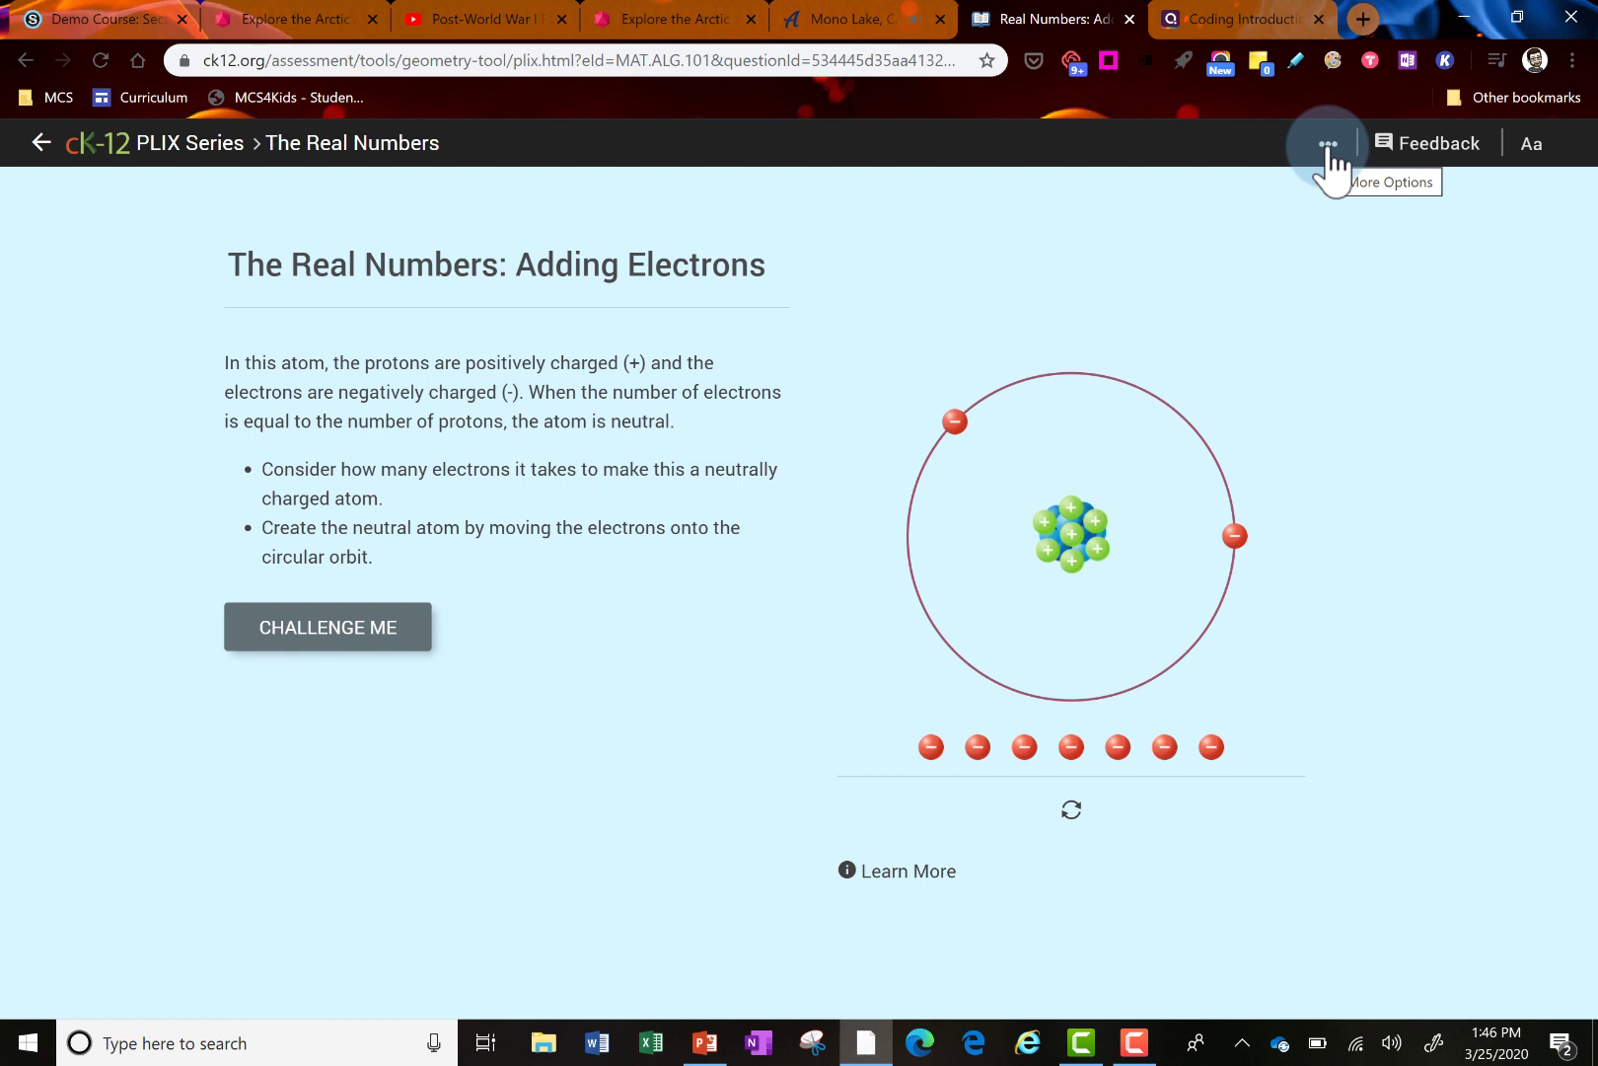
{"action": "left_click", "coordinate": [1332, 163]}
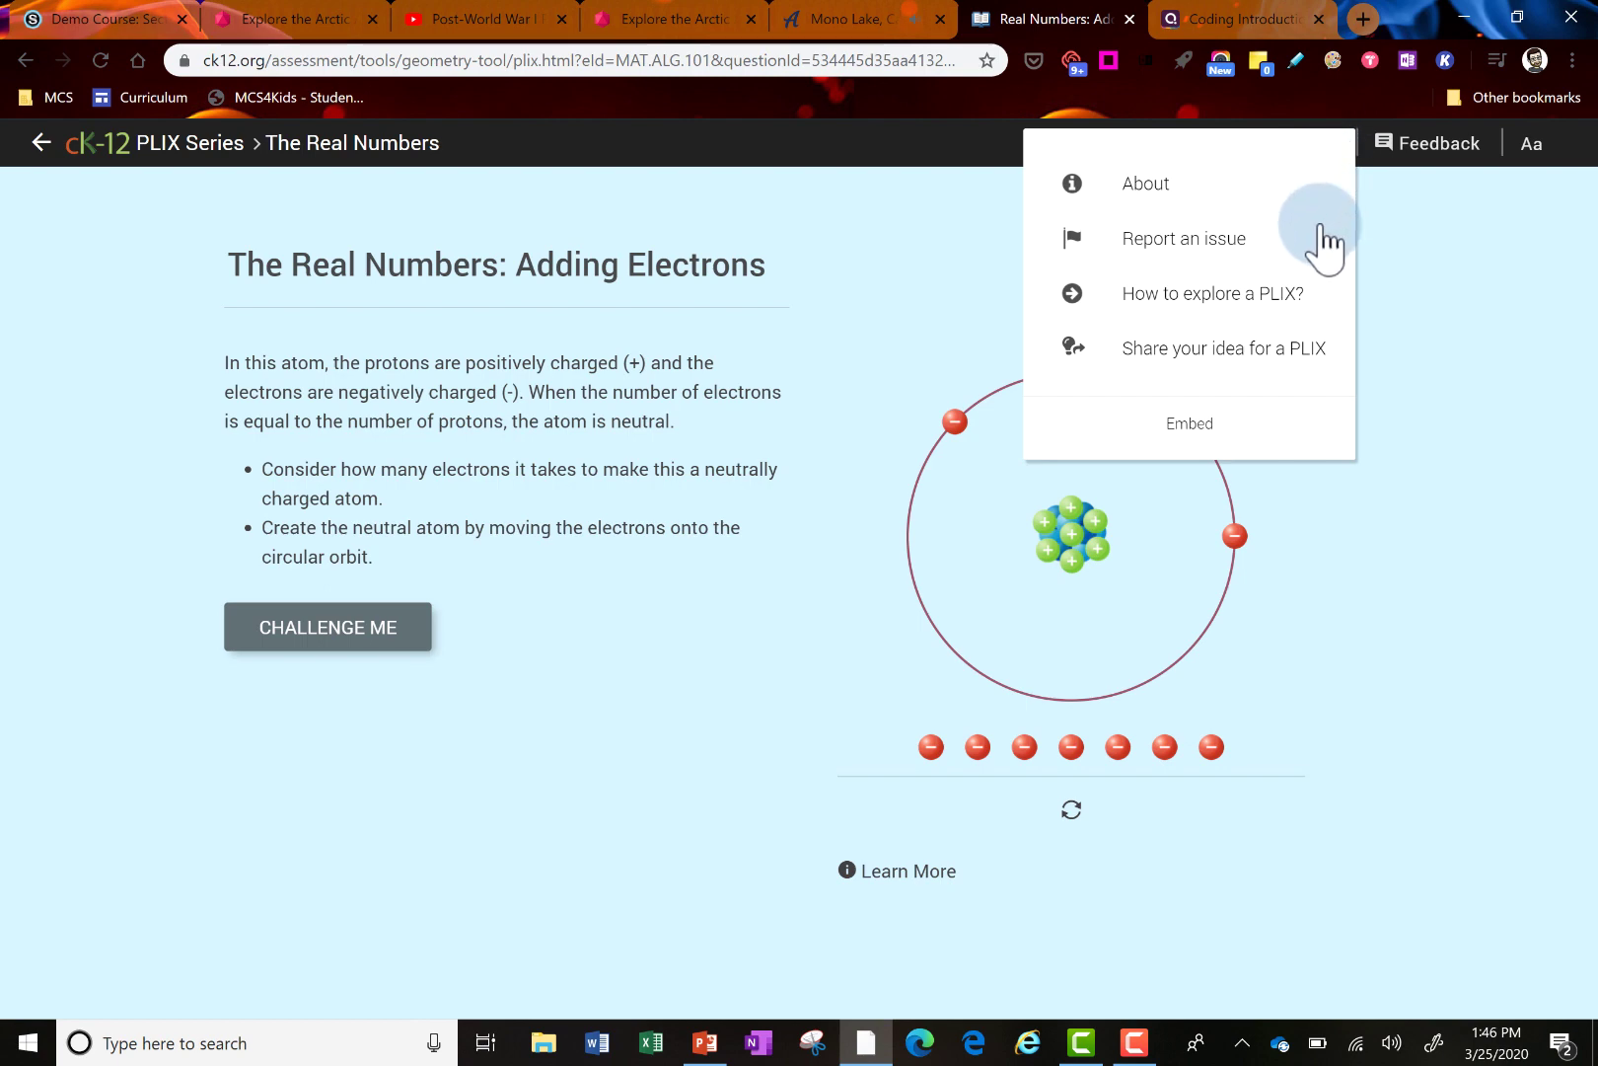
{"action": "left_click", "coordinate": [1196, 424]}
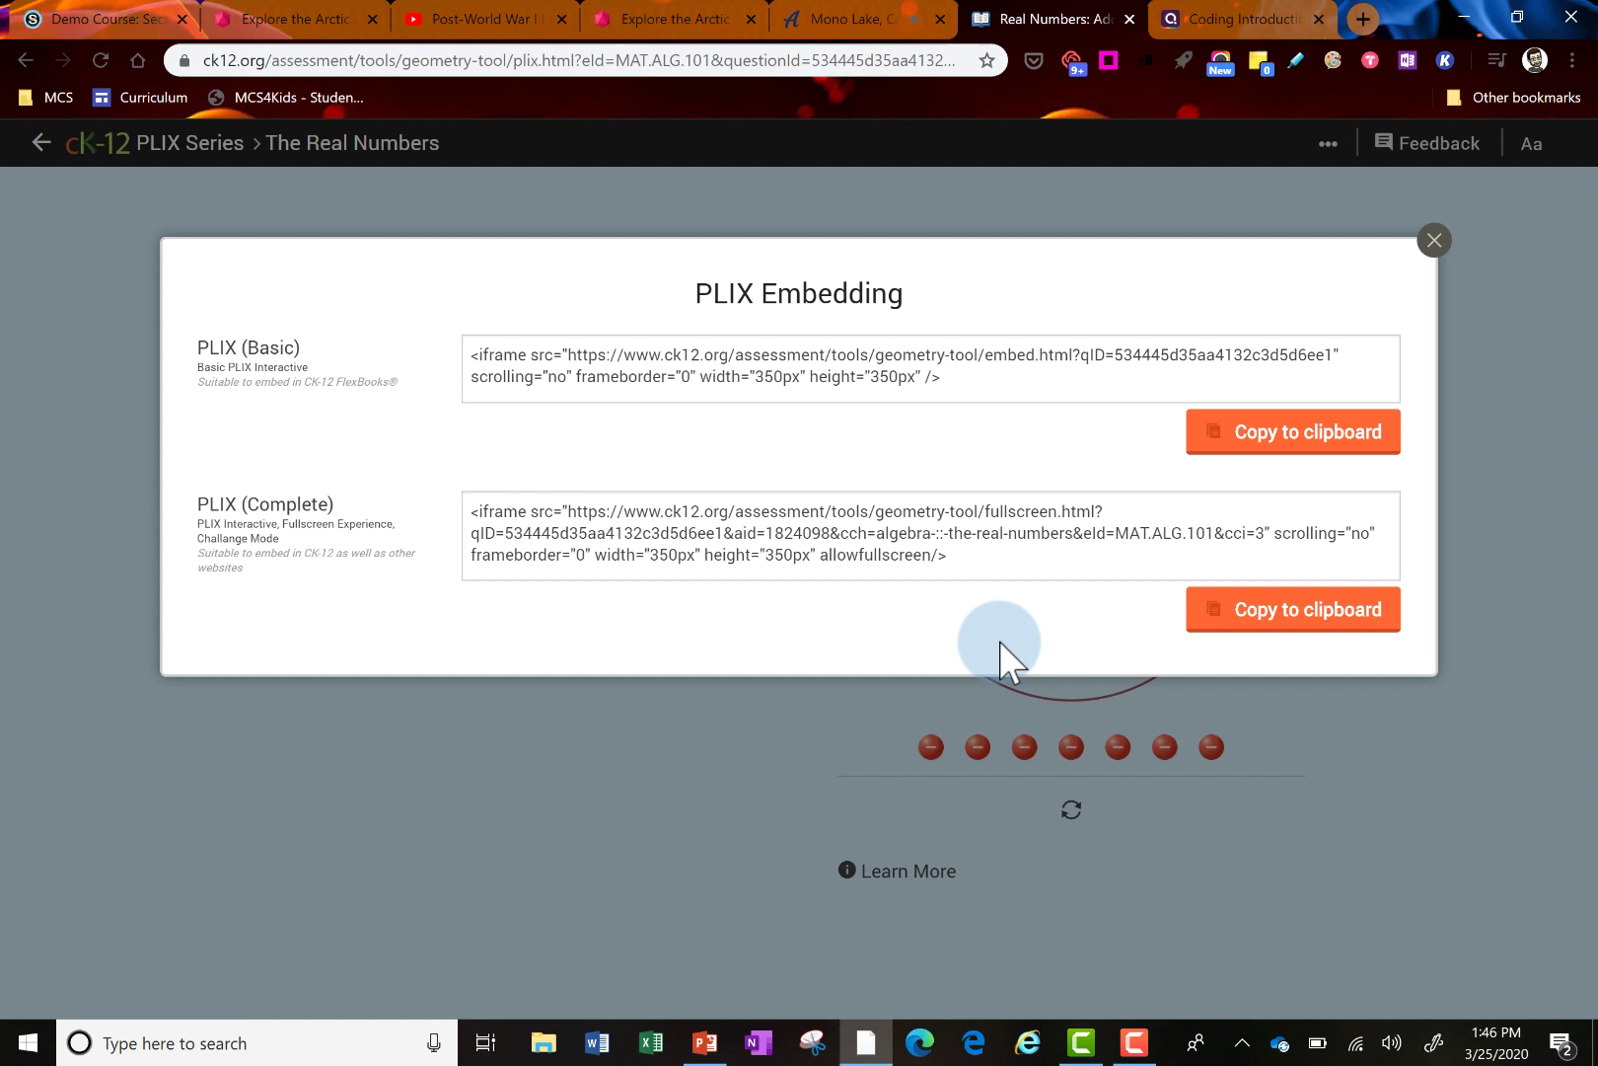
{"action": "left_click", "coordinate": [1289, 623]}
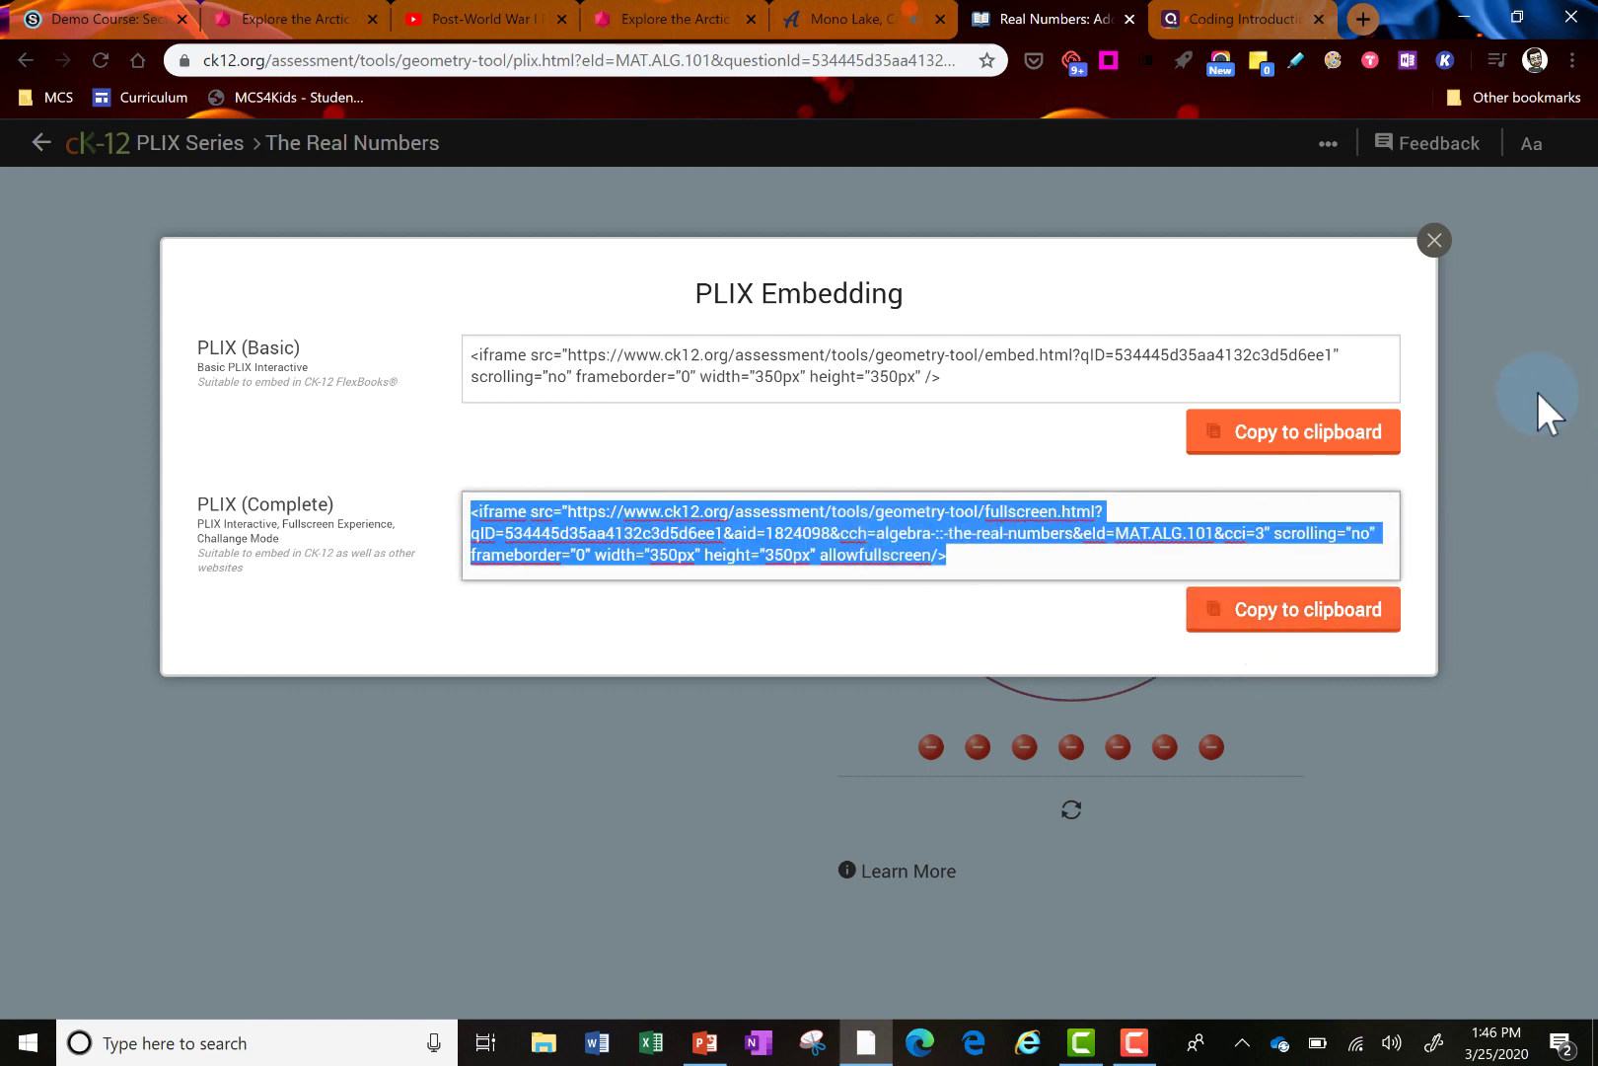
{"action": "left_click", "coordinate": [1219, 18]}
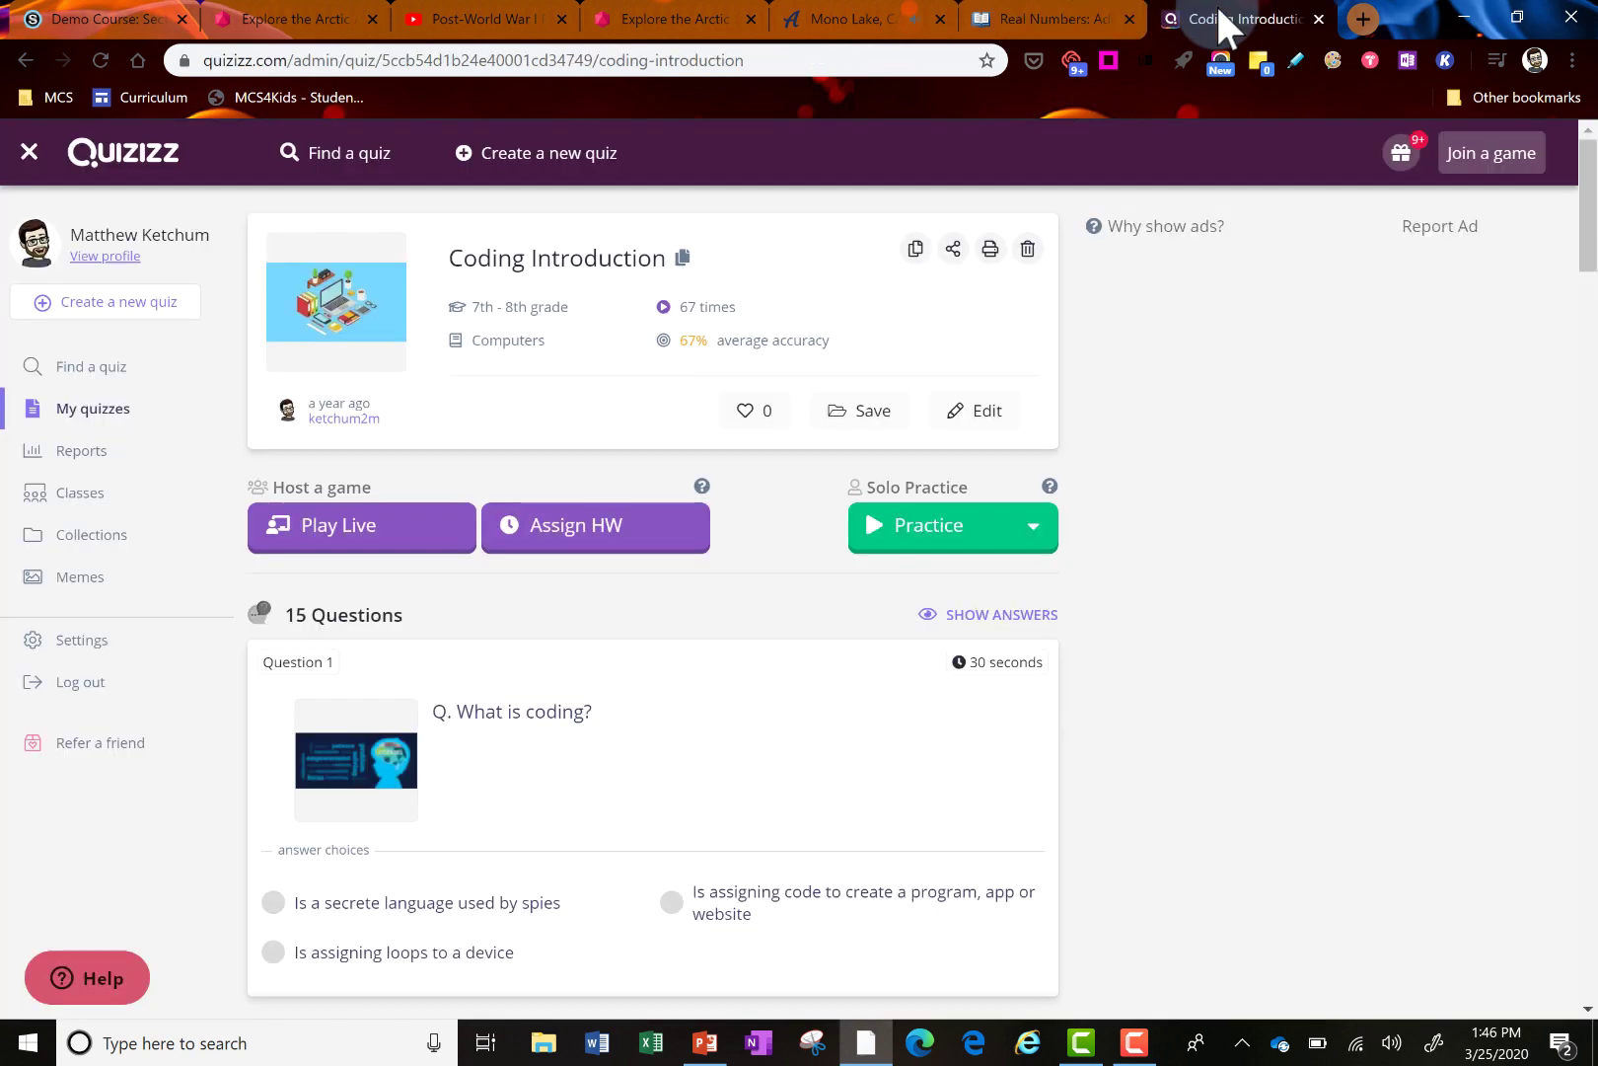
- Host Coding Introduction as homework due March 26, 2:00pm, and copy the student invite link
{"action": "left_click", "coordinate": [1561, 220]}
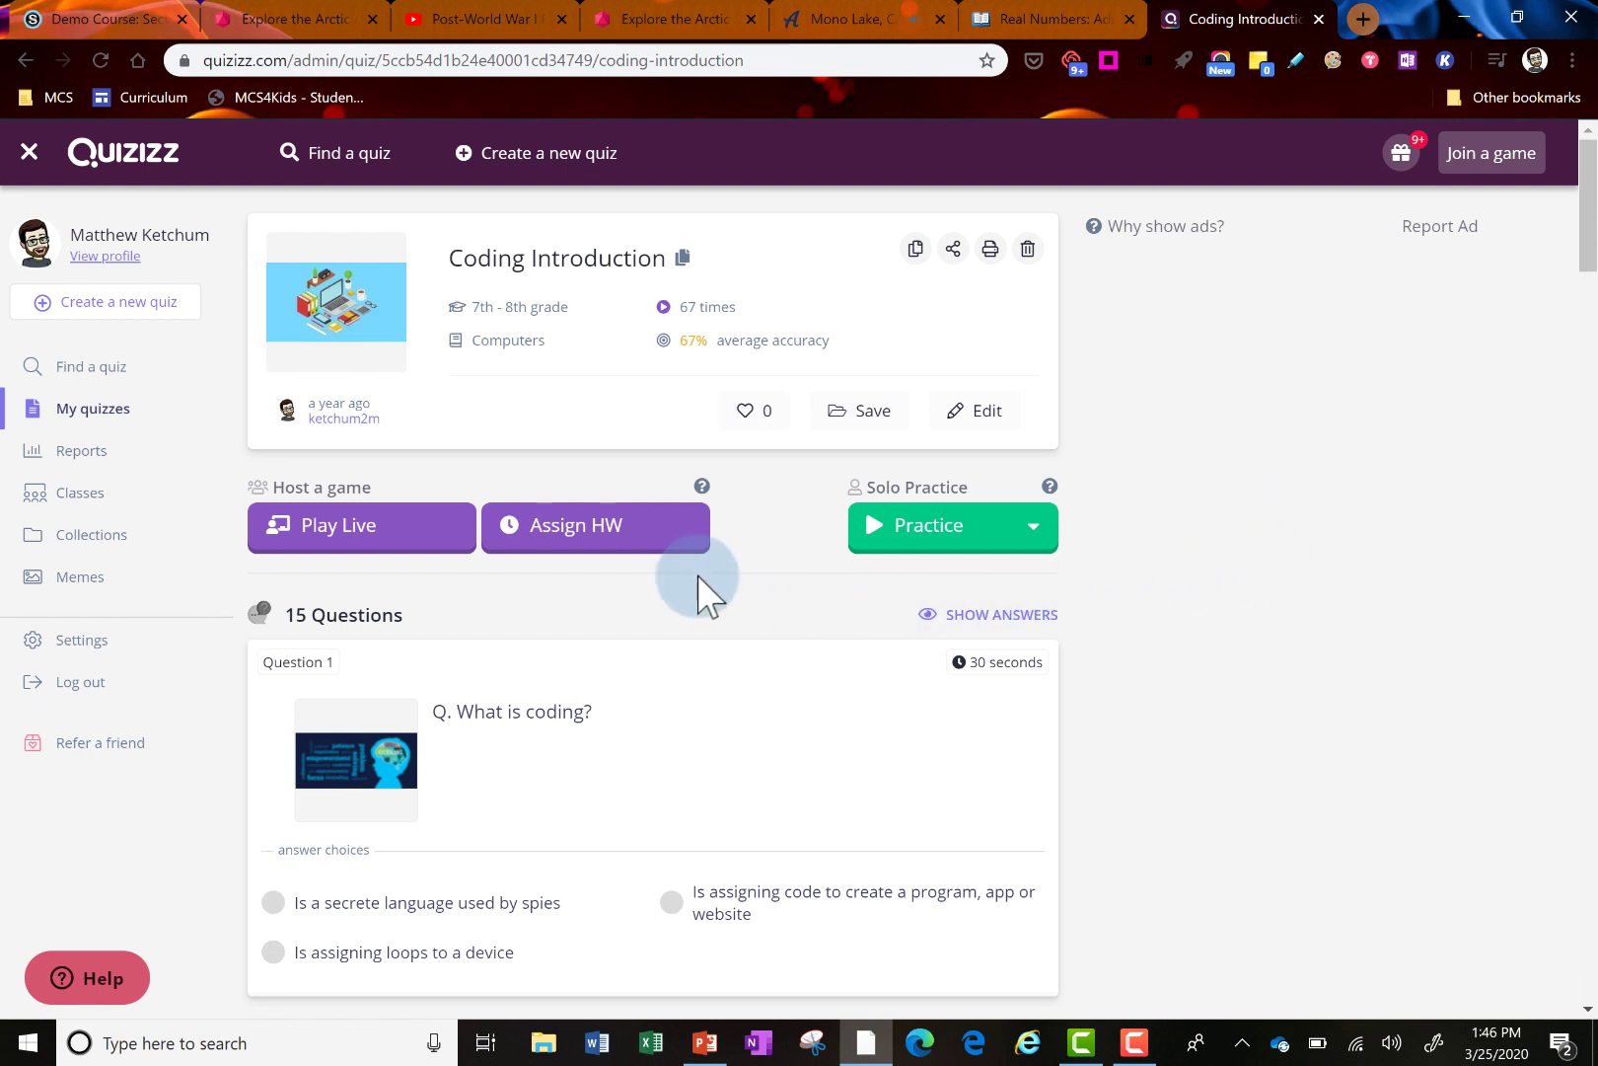
{"action": "left_click", "coordinate": [576, 548]}
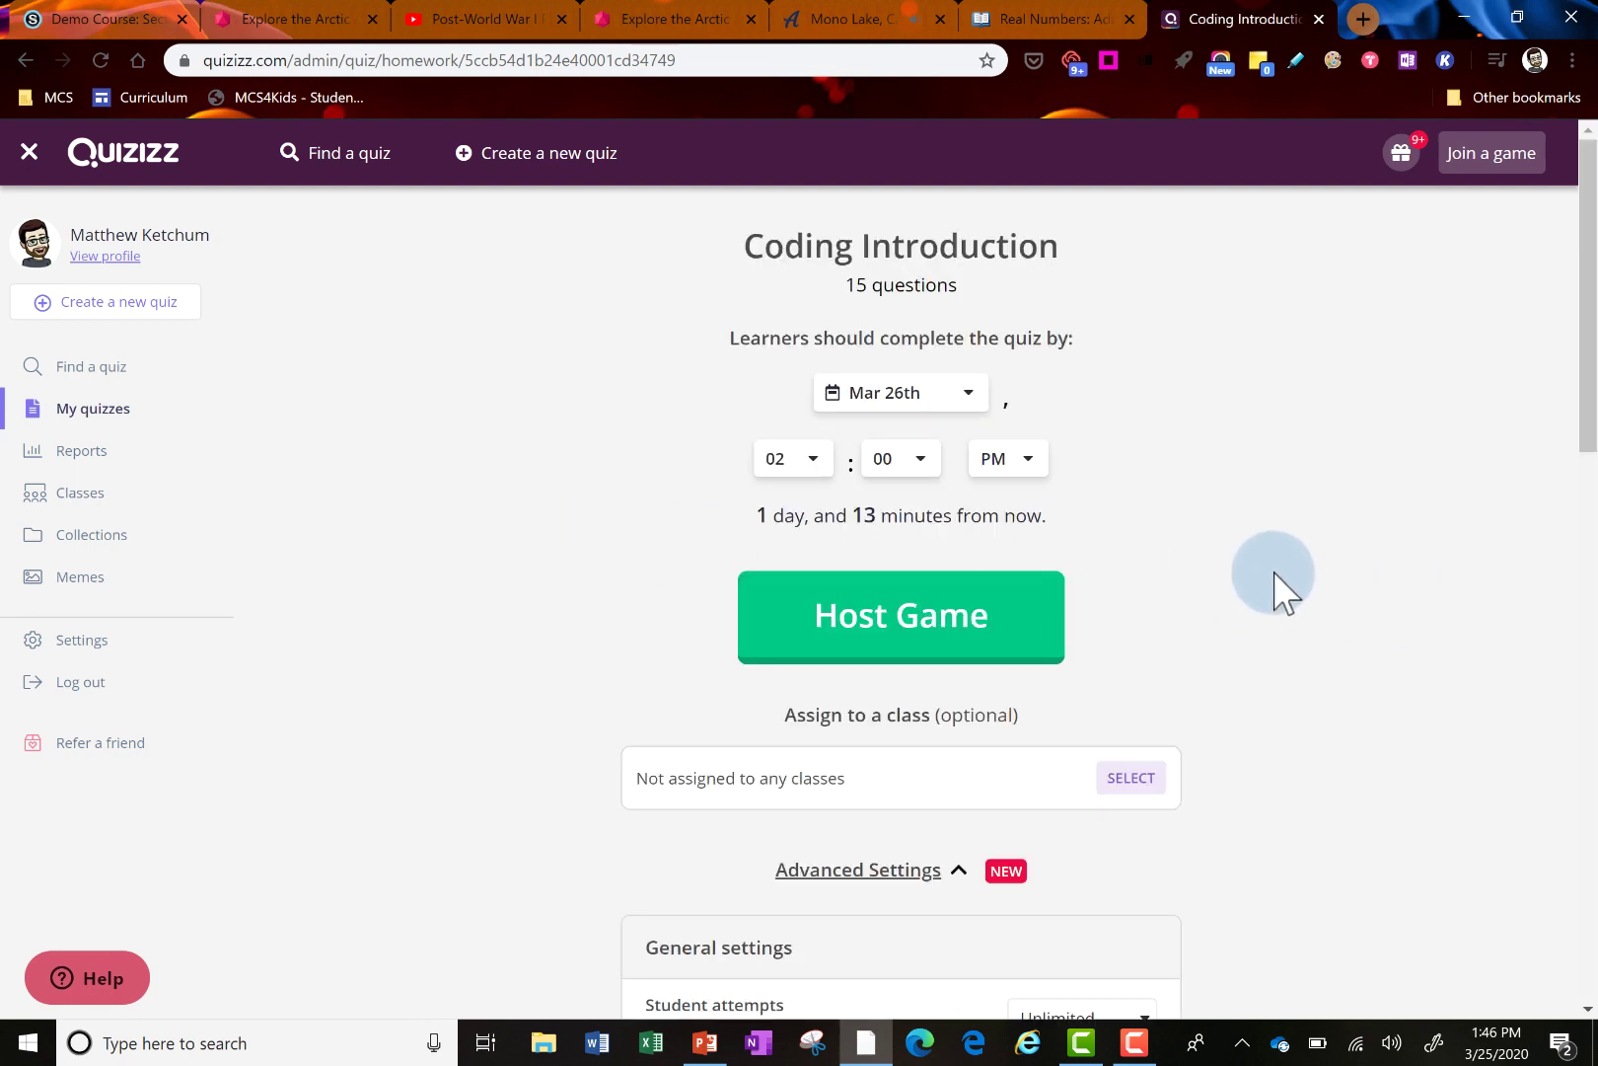
{"action": "left_click", "coordinate": [910, 619]}
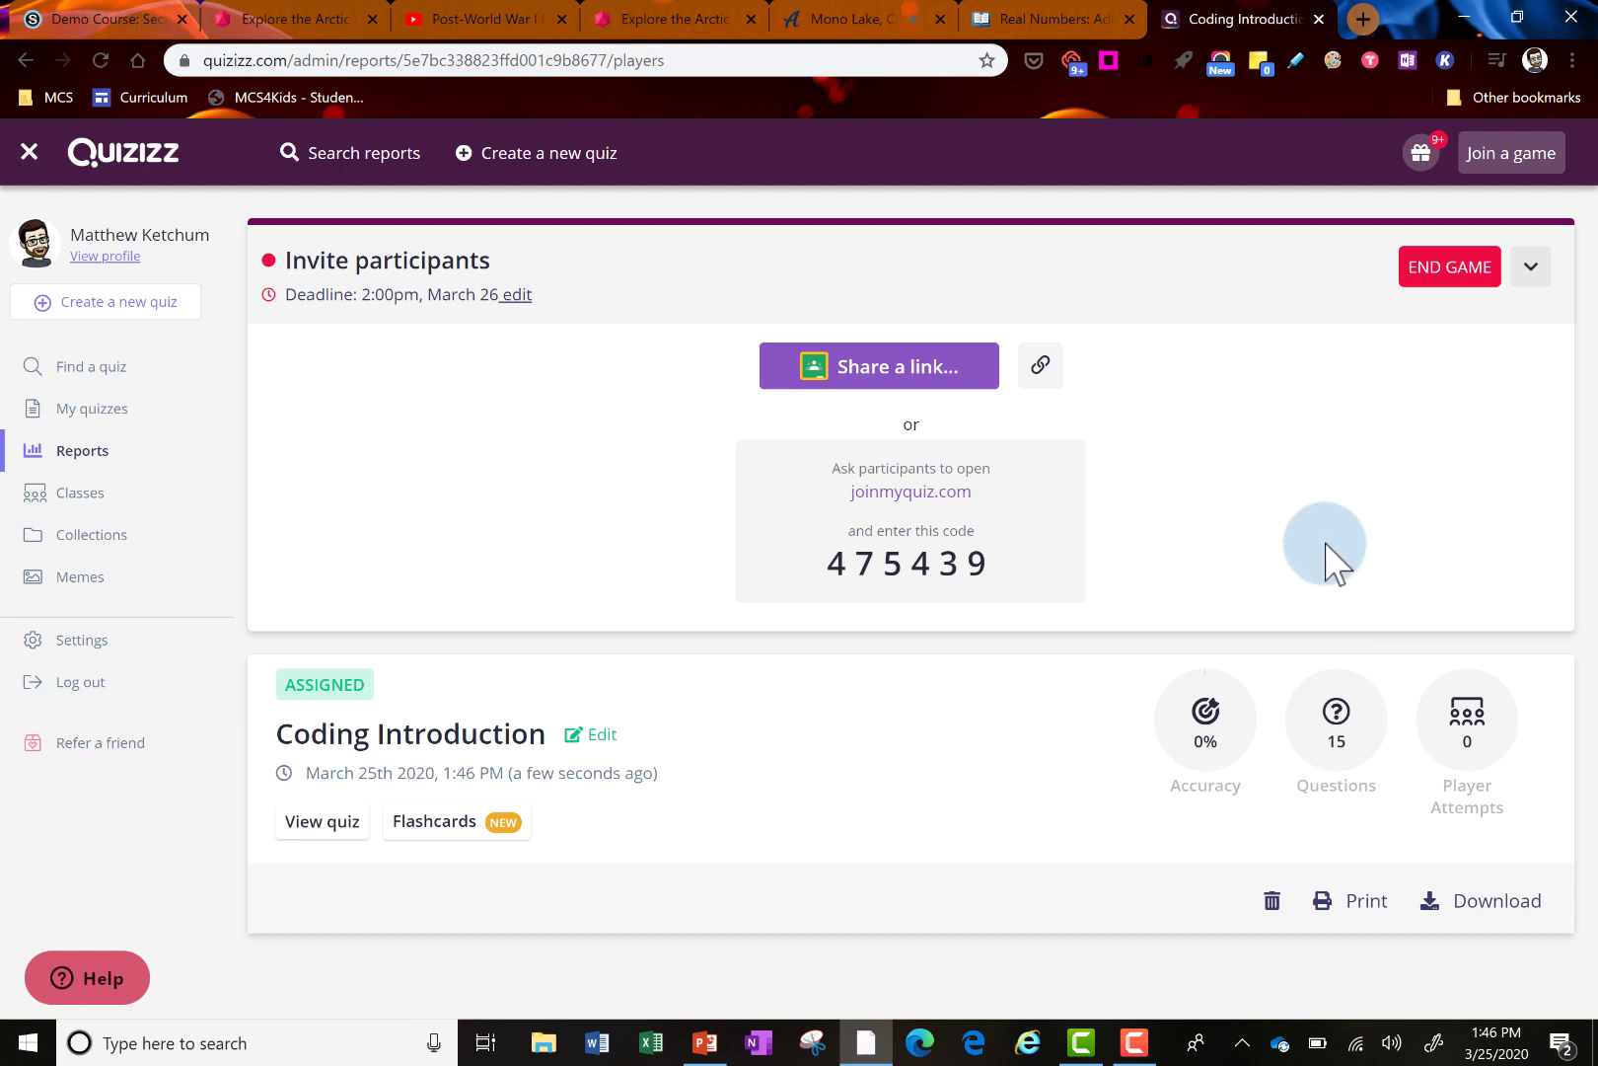
{"action": "left_click", "coordinate": [1040, 367]}
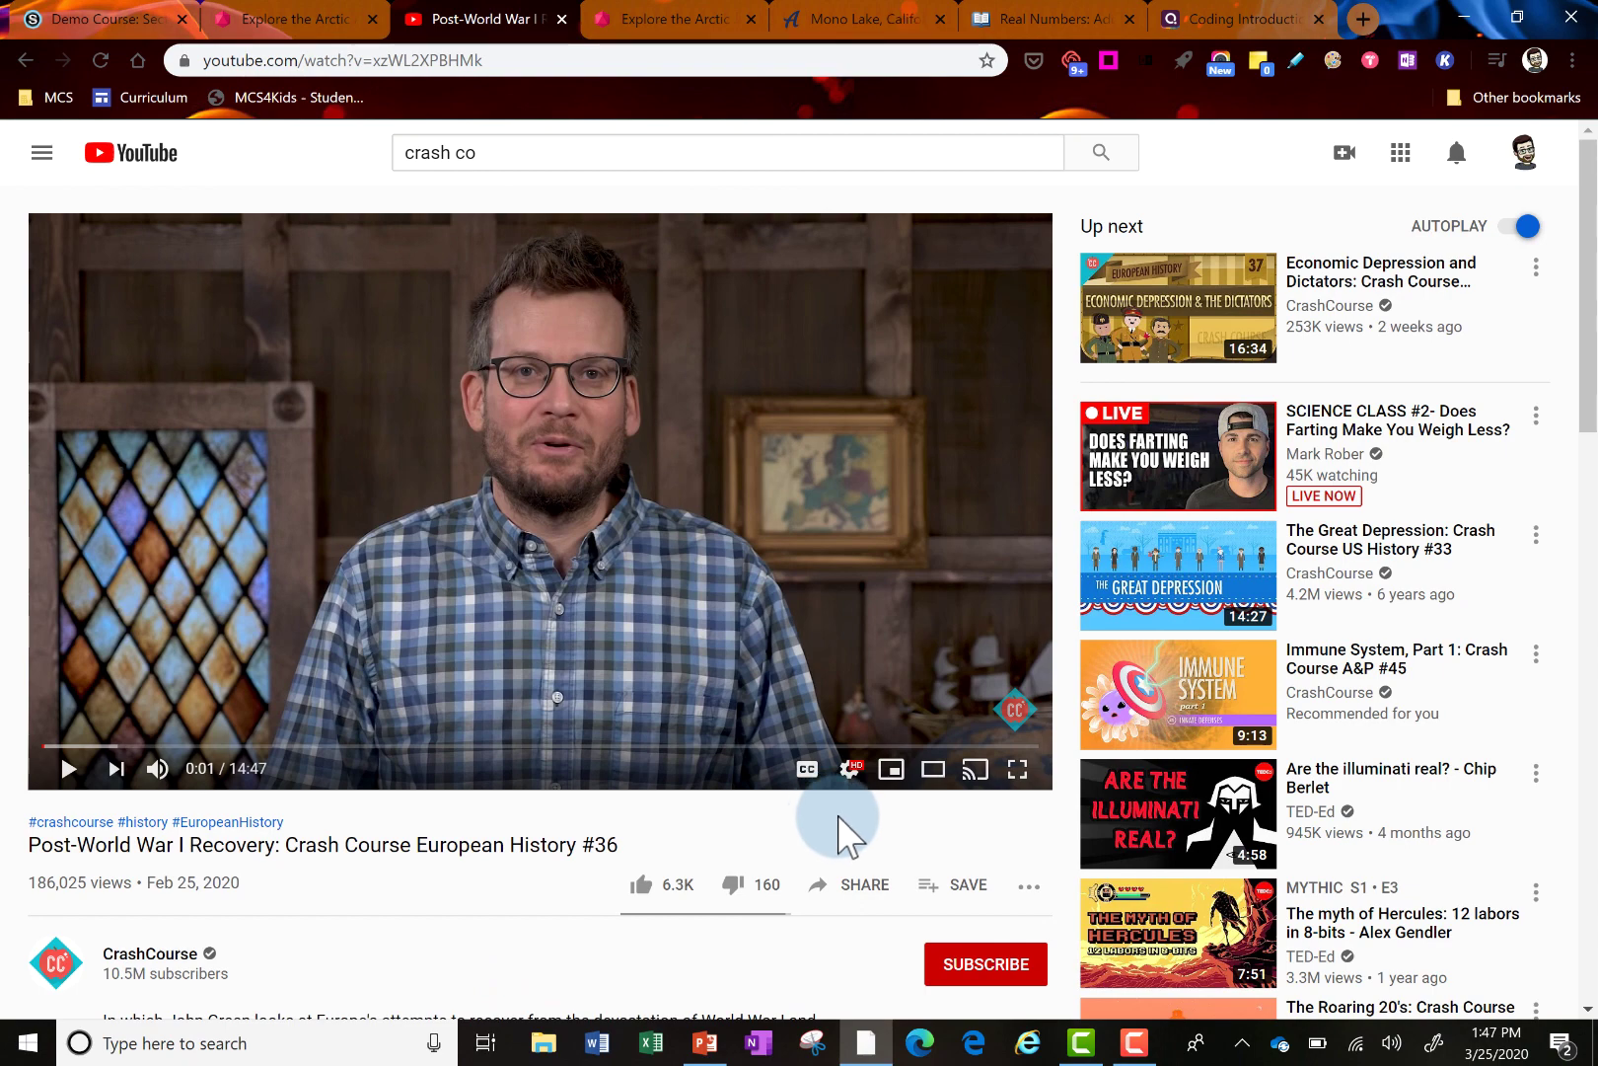
- Copy the Post-World War I Recovery video's YouTube embed code a second time
{"action": "left_click", "coordinate": [862, 888]}
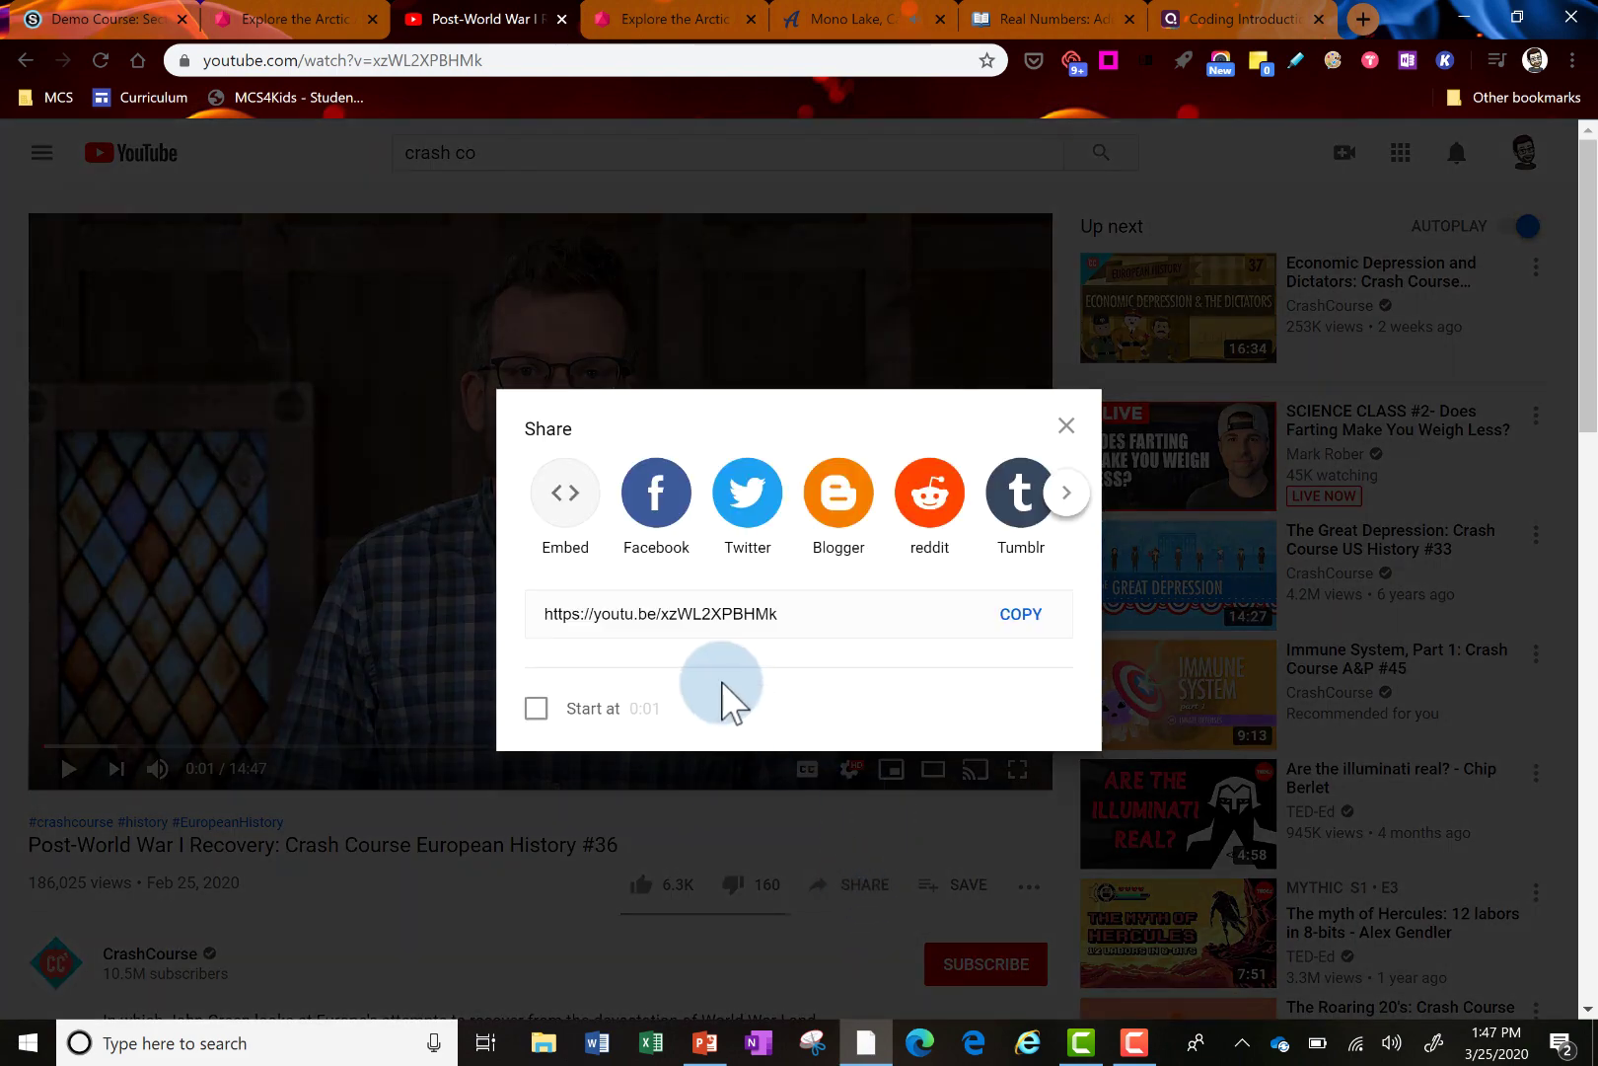
{"action": "left_click", "coordinate": [574, 500]}
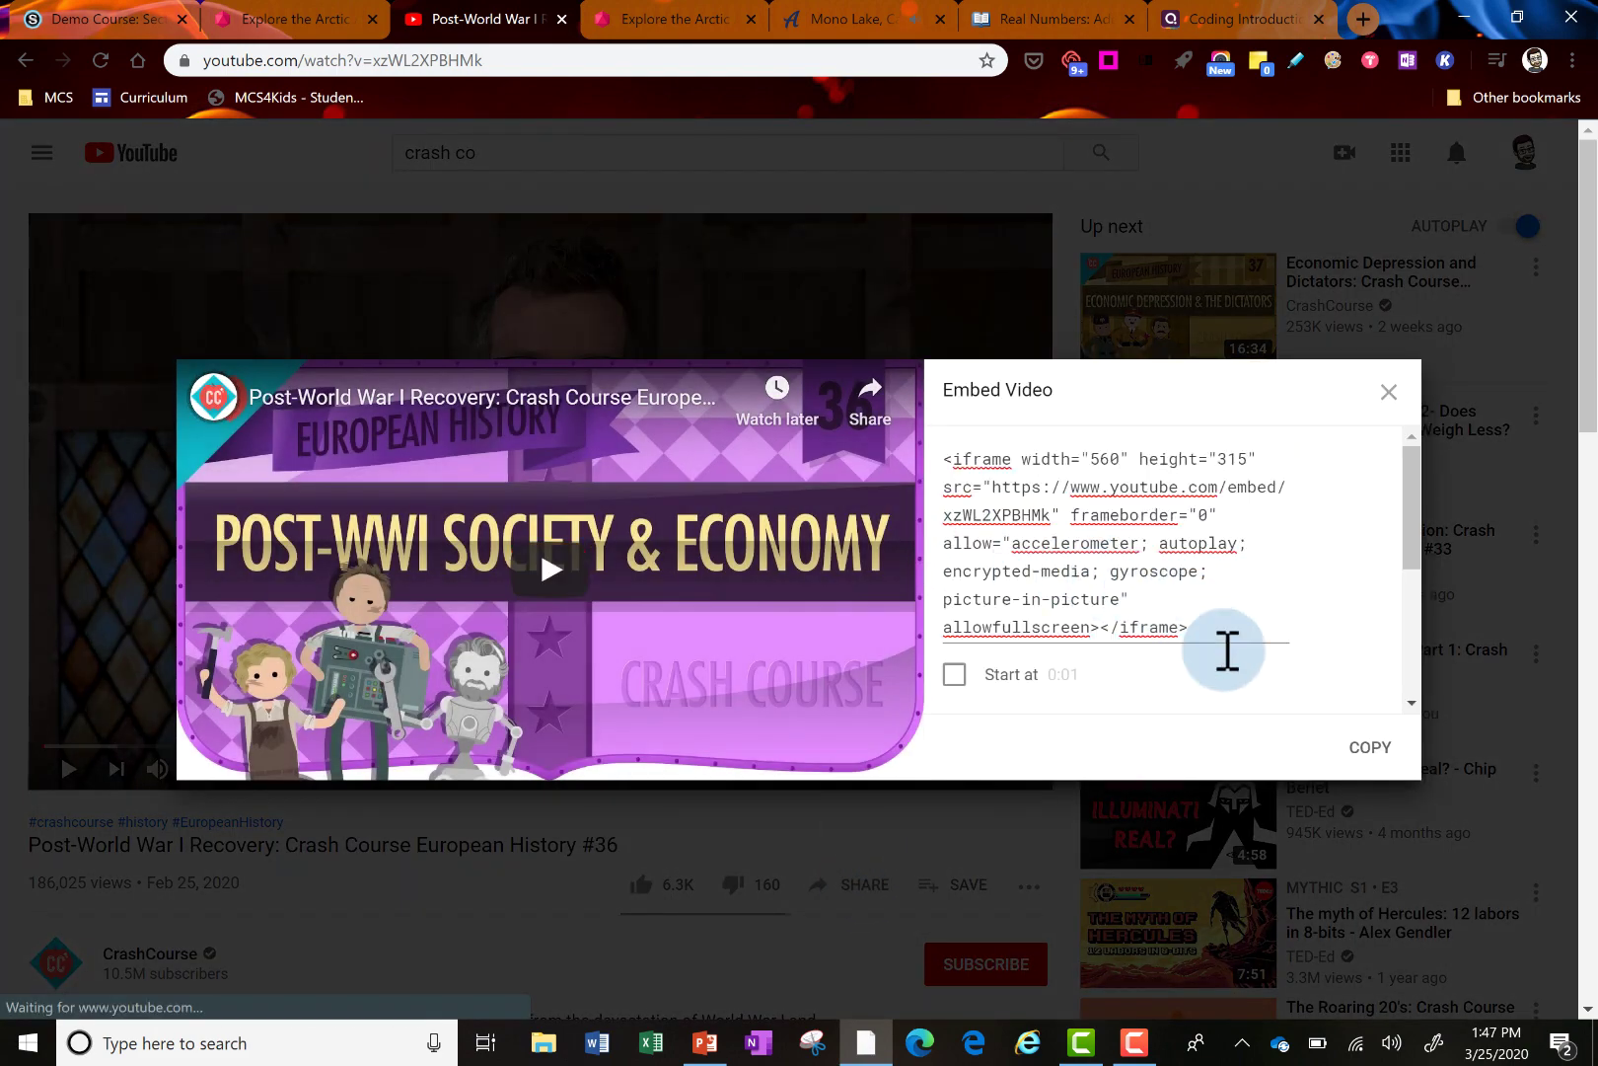
{"action": "left_click", "coordinate": [1371, 756]}
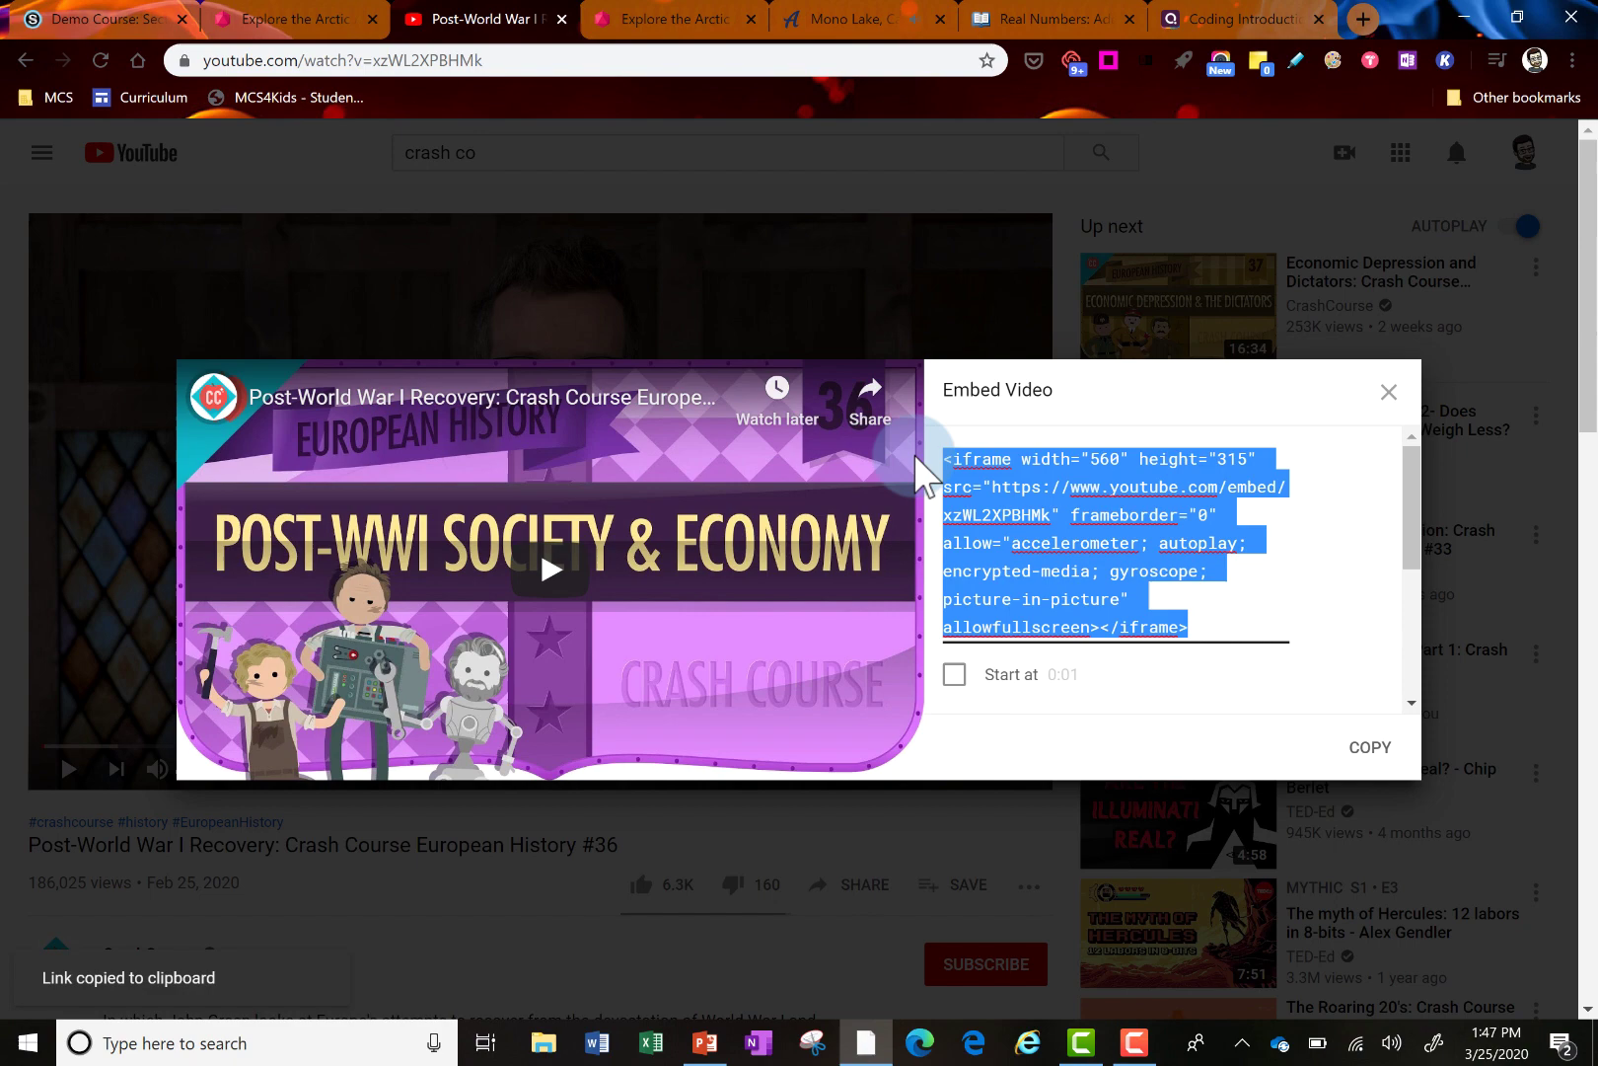
- Start a new page from the Demo Course's Add Materials menu
{"action": "left_click", "coordinate": [126, 19]}
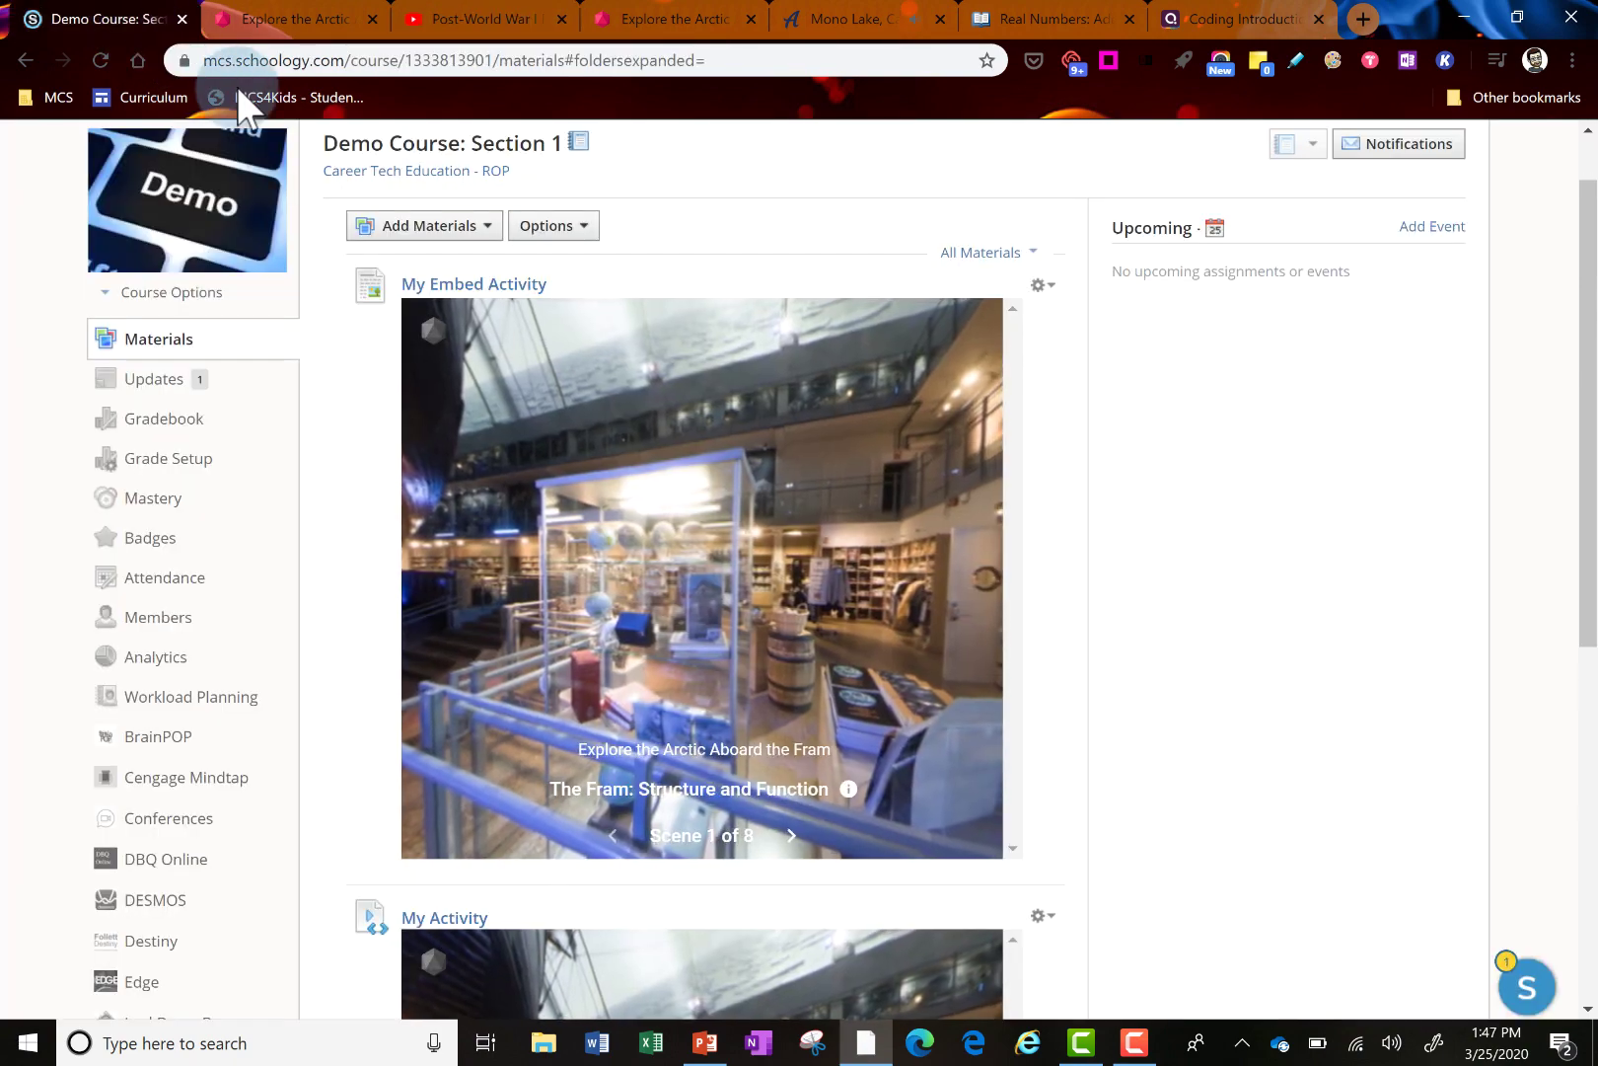
{"action": "left_click", "coordinate": [422, 234]}
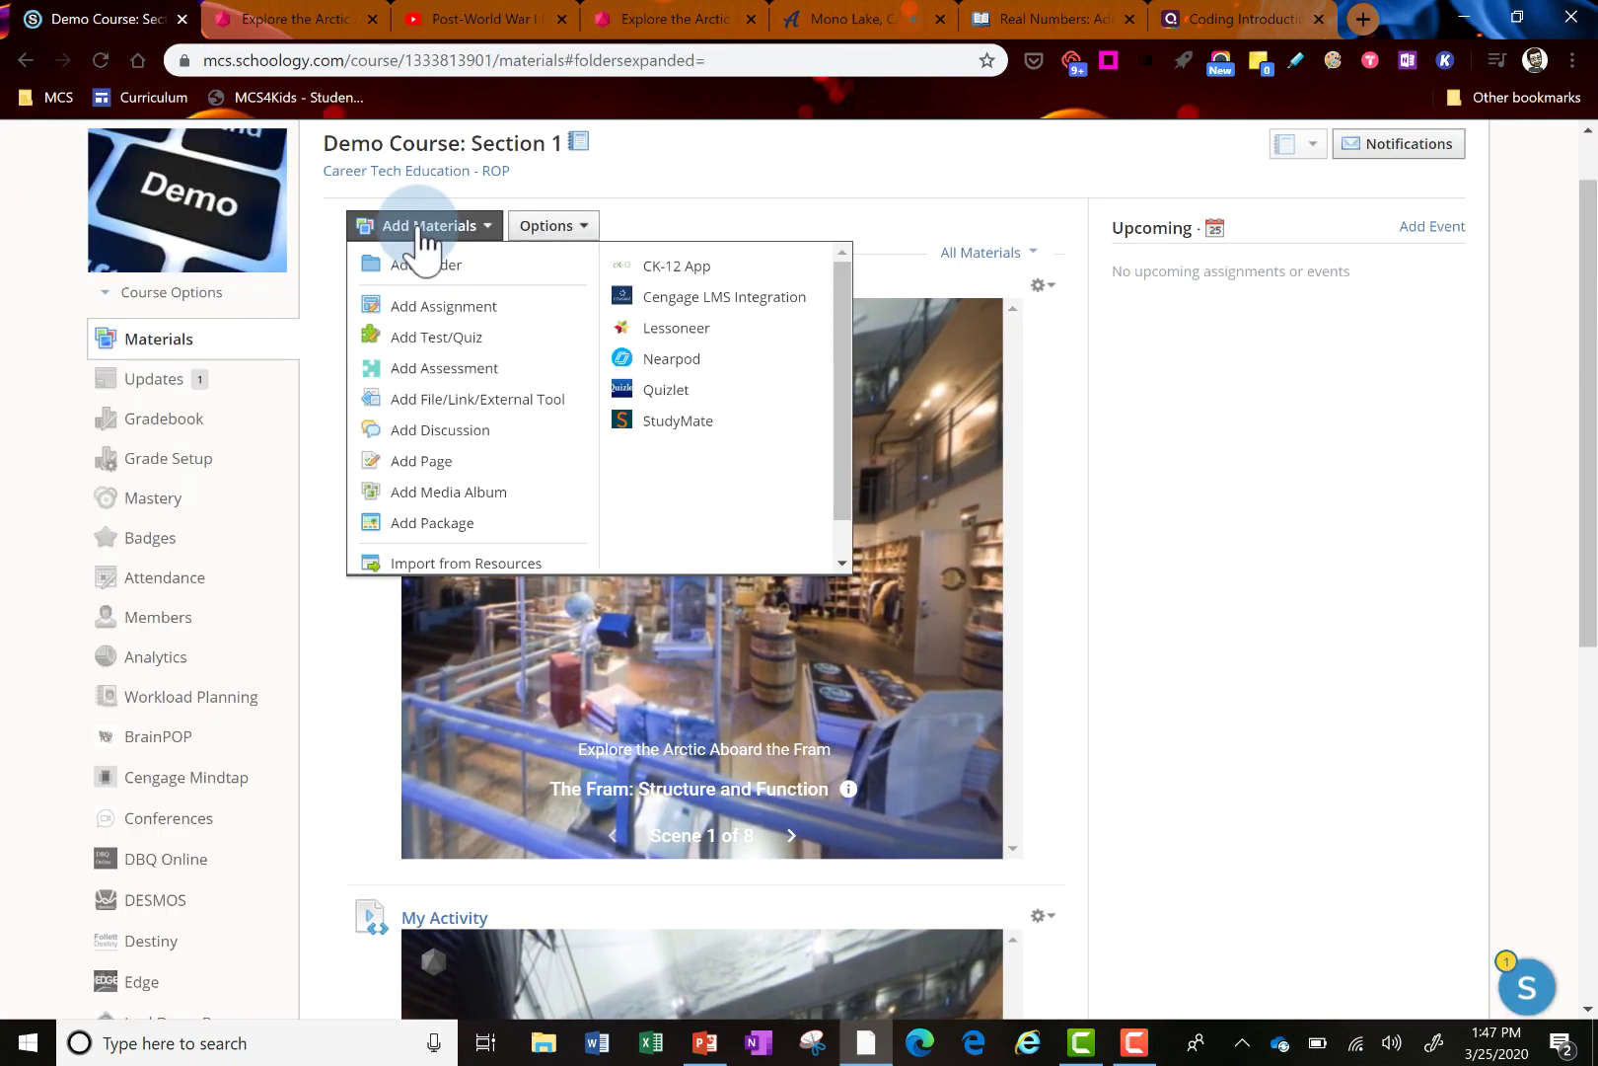
{"action": "left_click", "coordinate": [461, 463]}
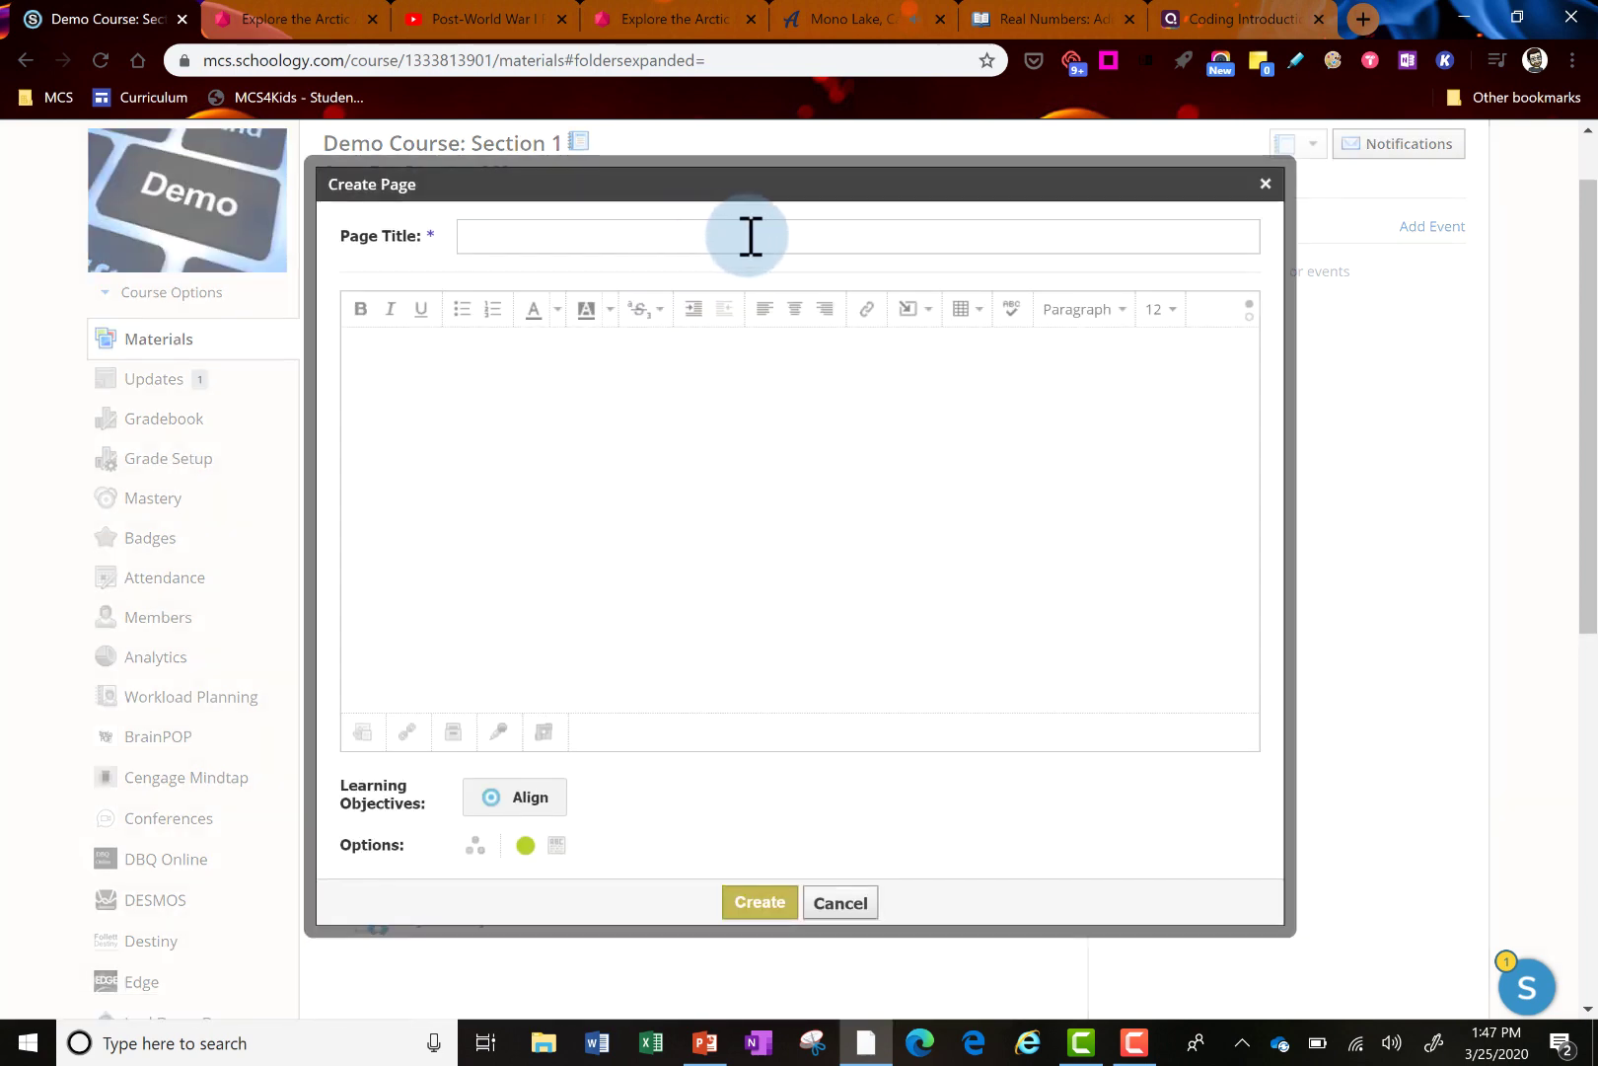
{"action": "type", "text": "My Video"}
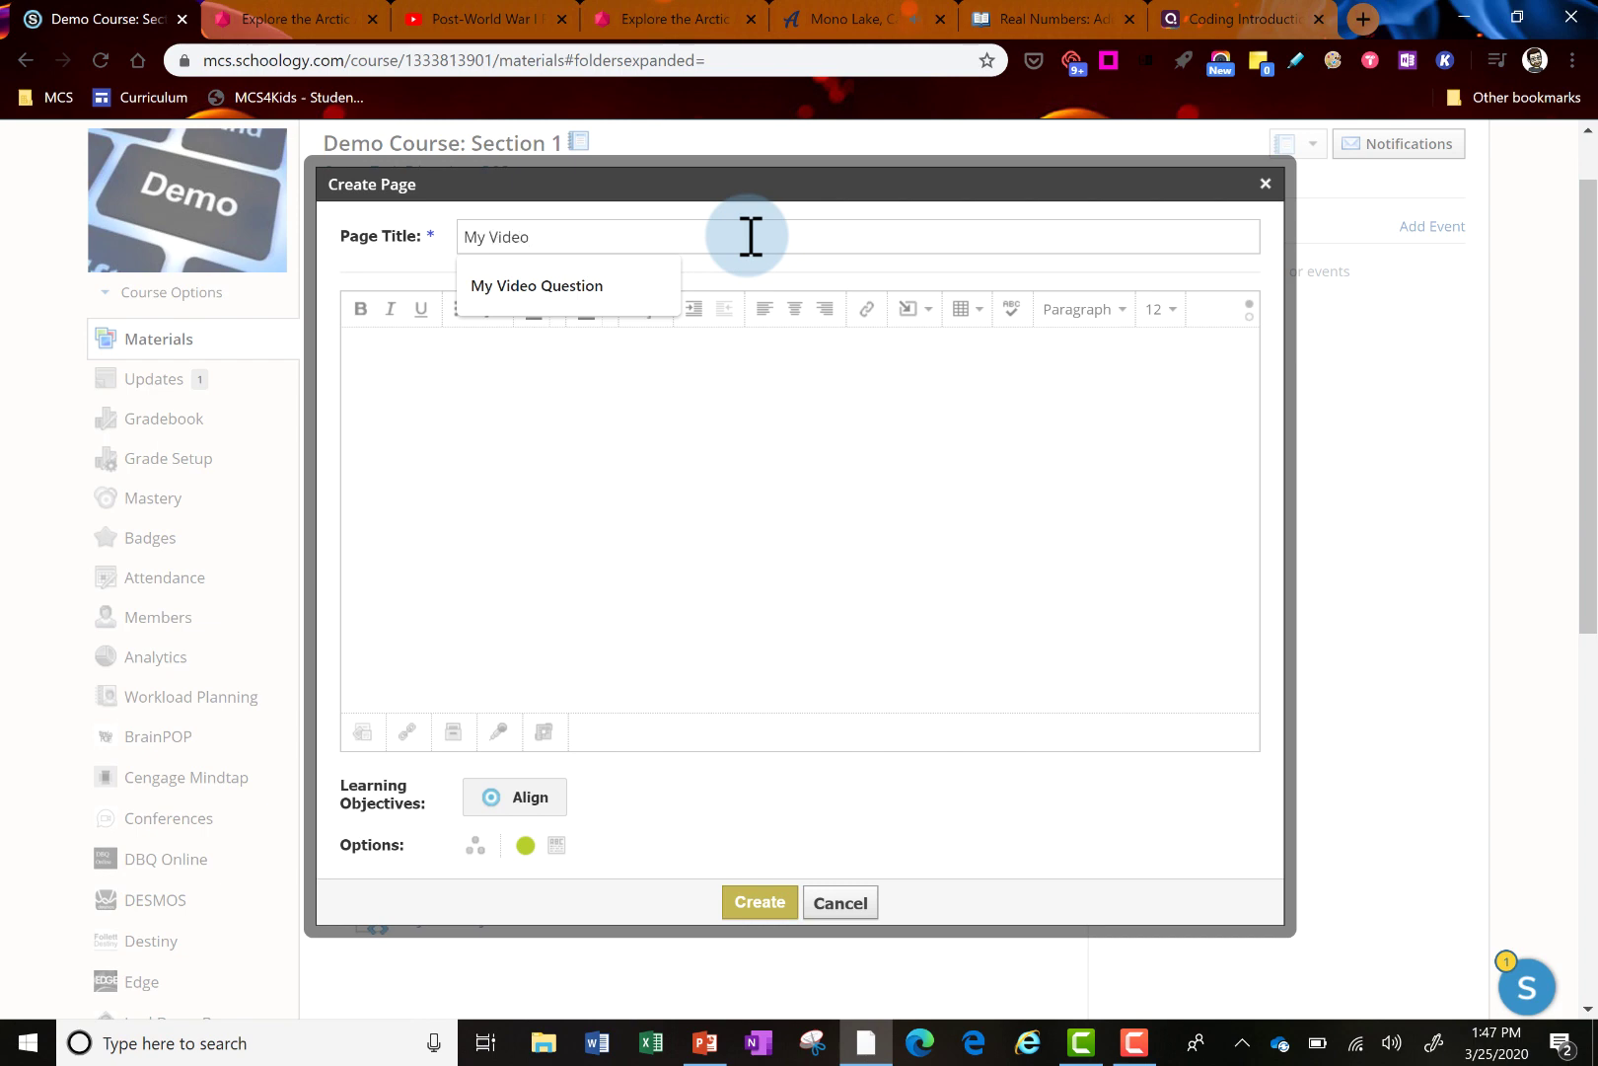
- Paste the YouTube iframe into the 'My Video' page's HTML body, display it inline, and create it
{"action": "left_click", "coordinate": [838, 484]}
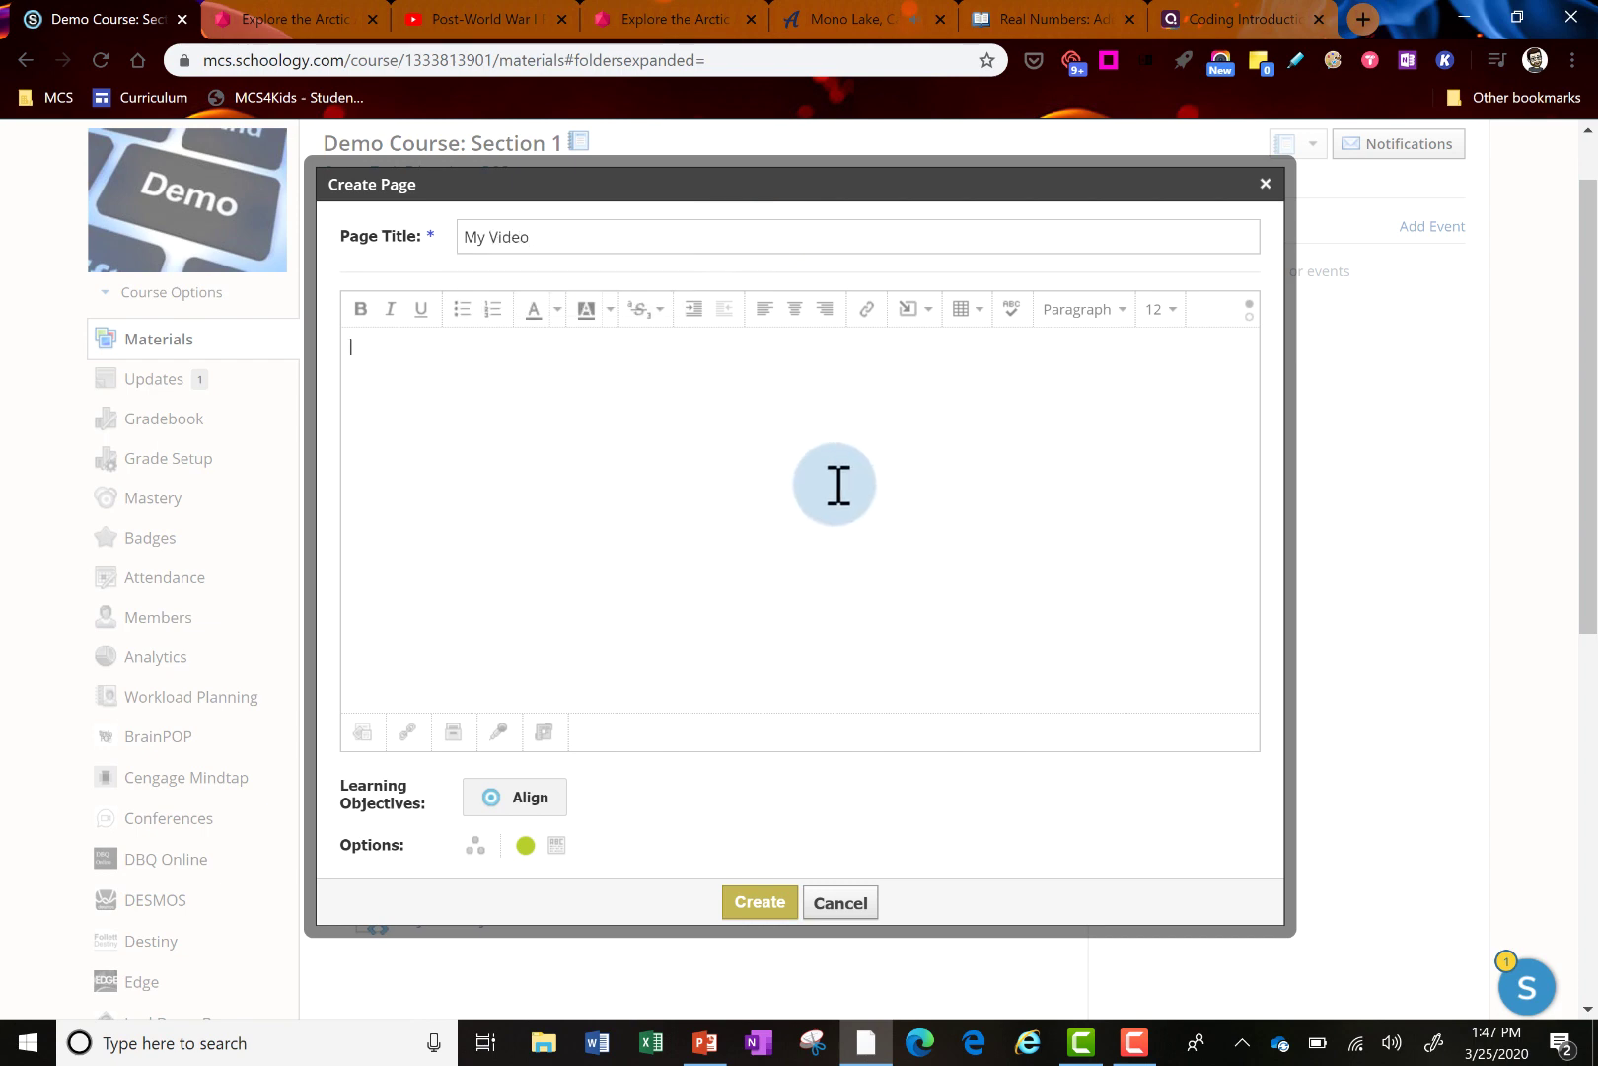
{"action": "left_click", "coordinate": [1249, 307]}
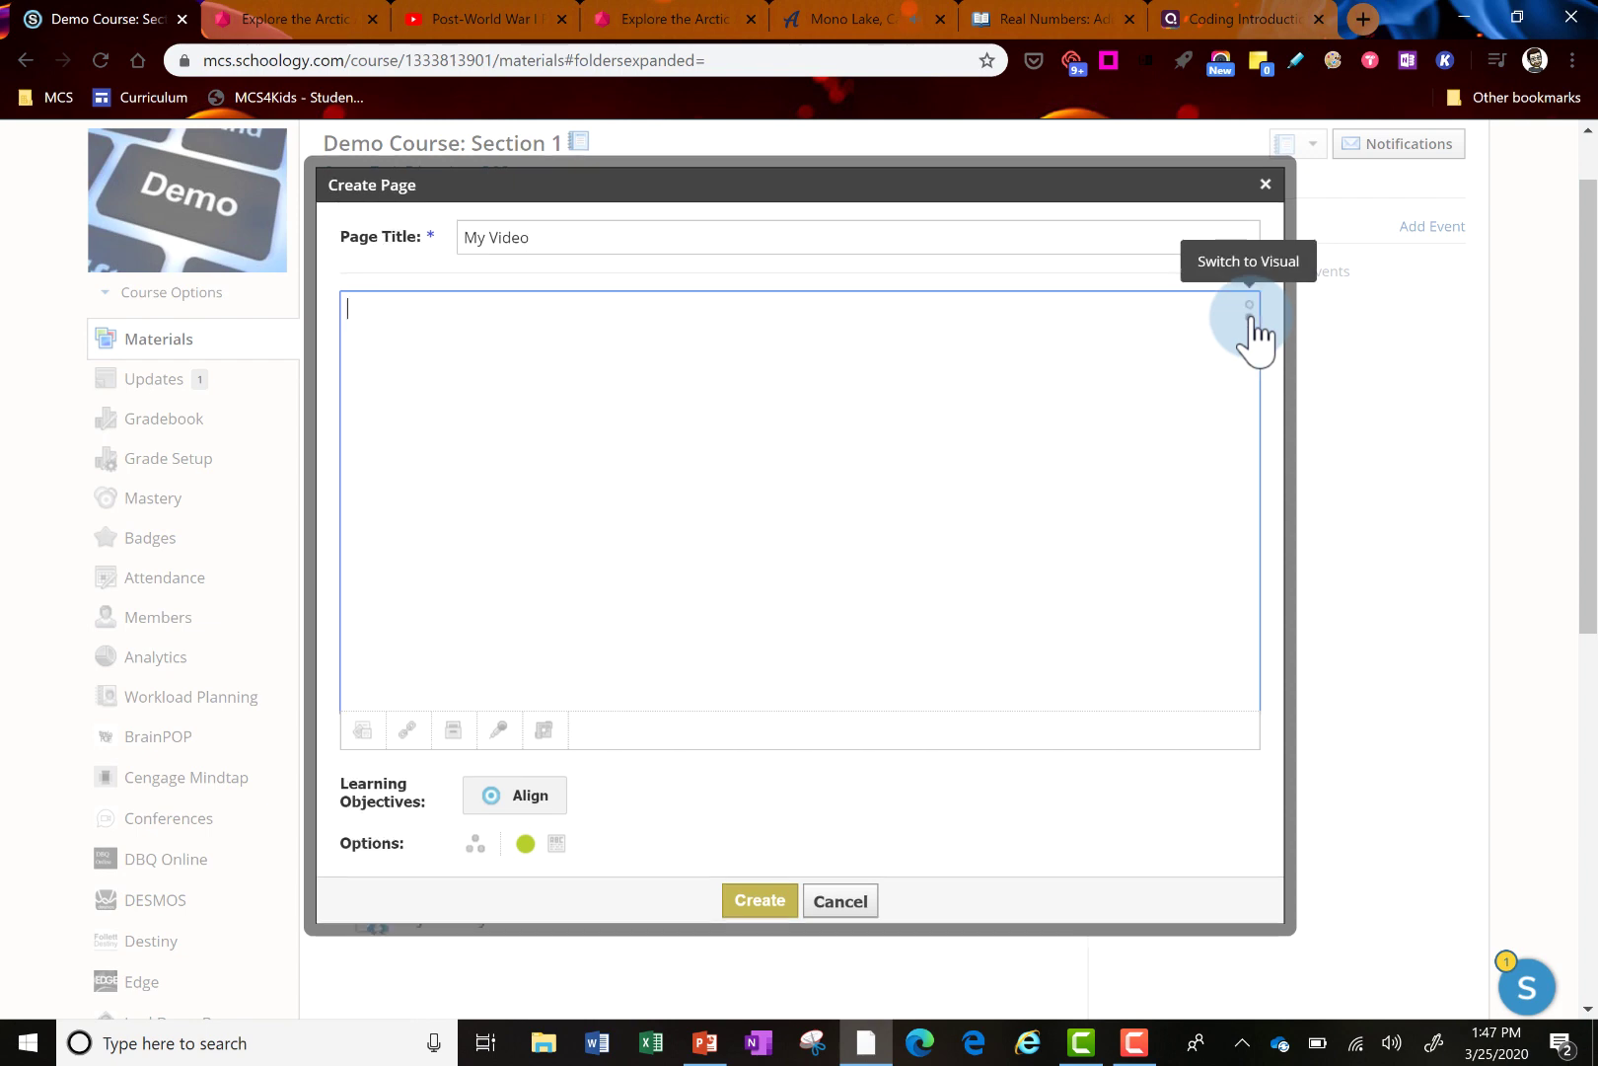
{"action": "right_click", "coordinate": [593, 349]}
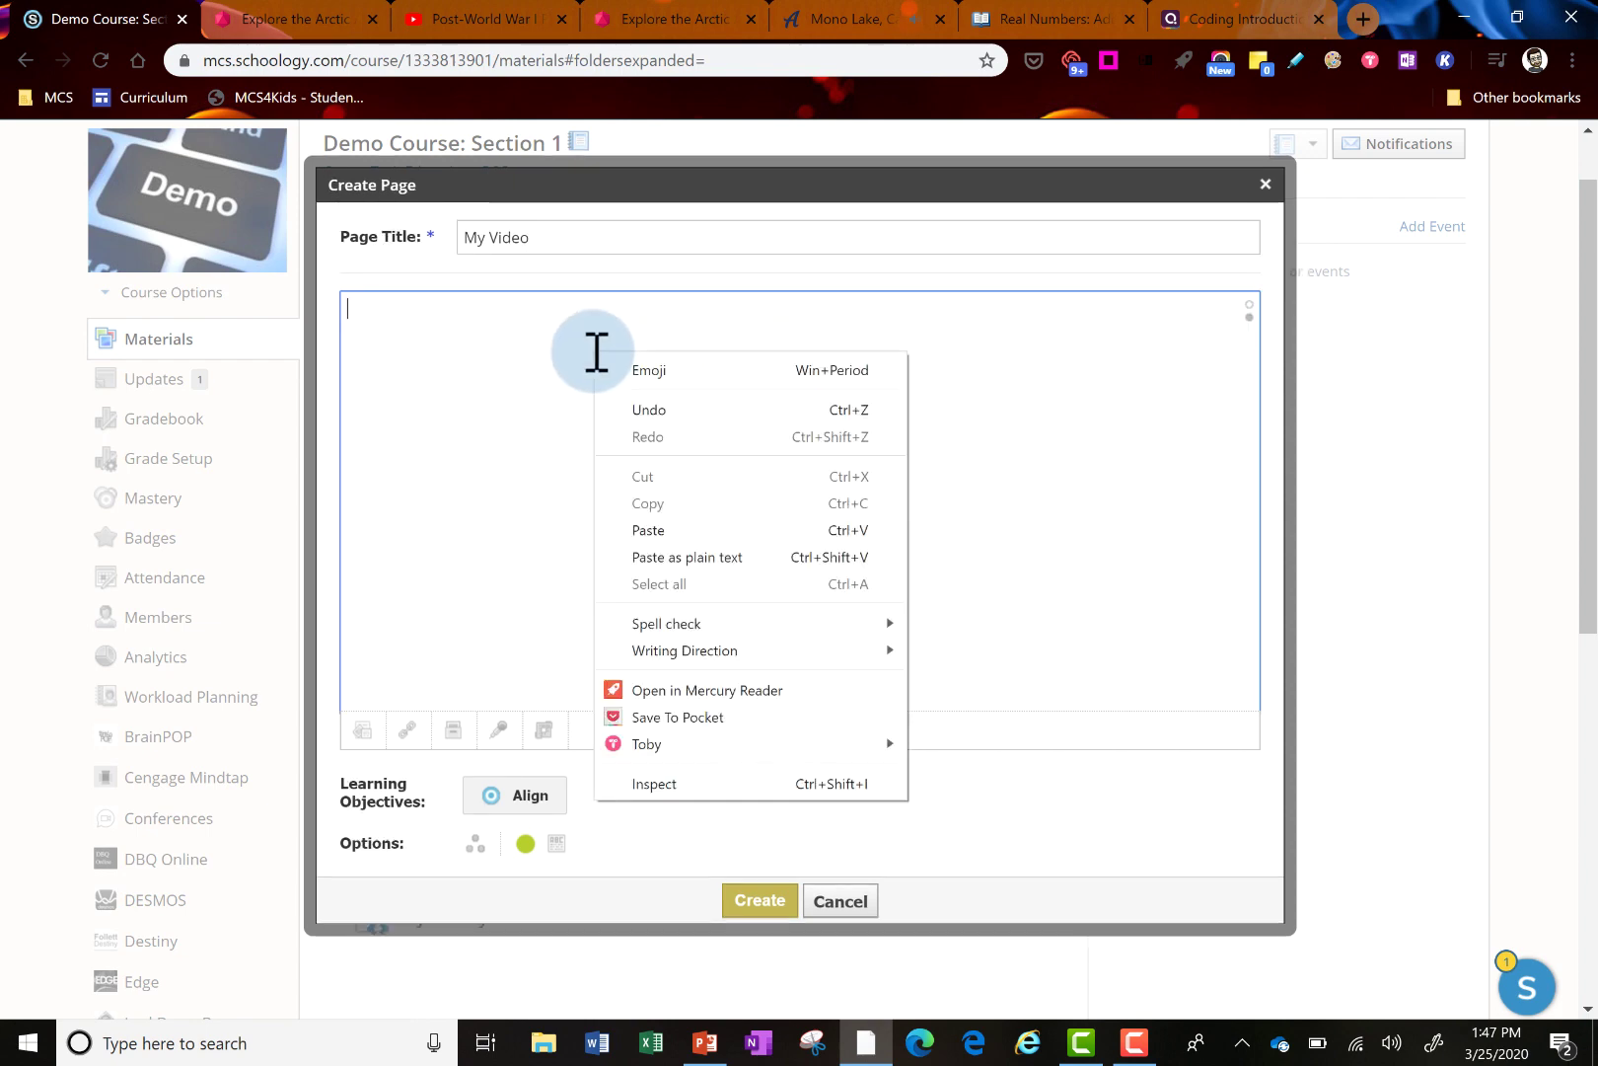
{"action": "left_click", "coordinate": [651, 530]}
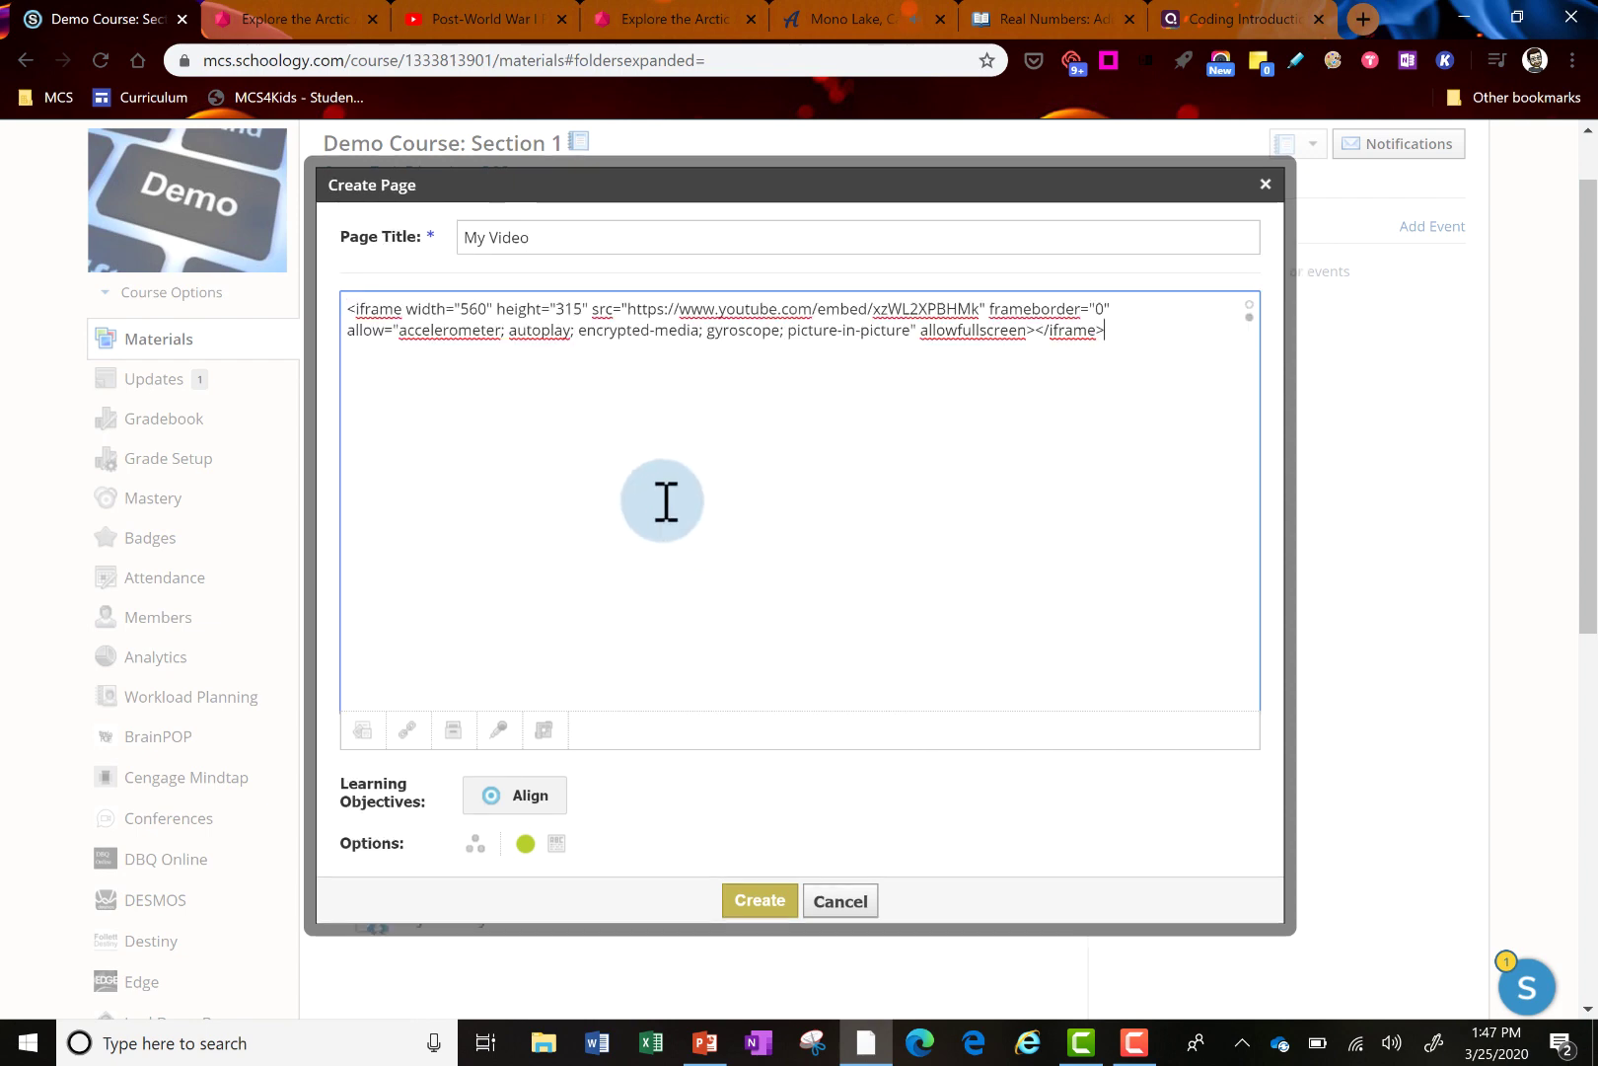
{"action": "left_click", "coordinate": [557, 845]}
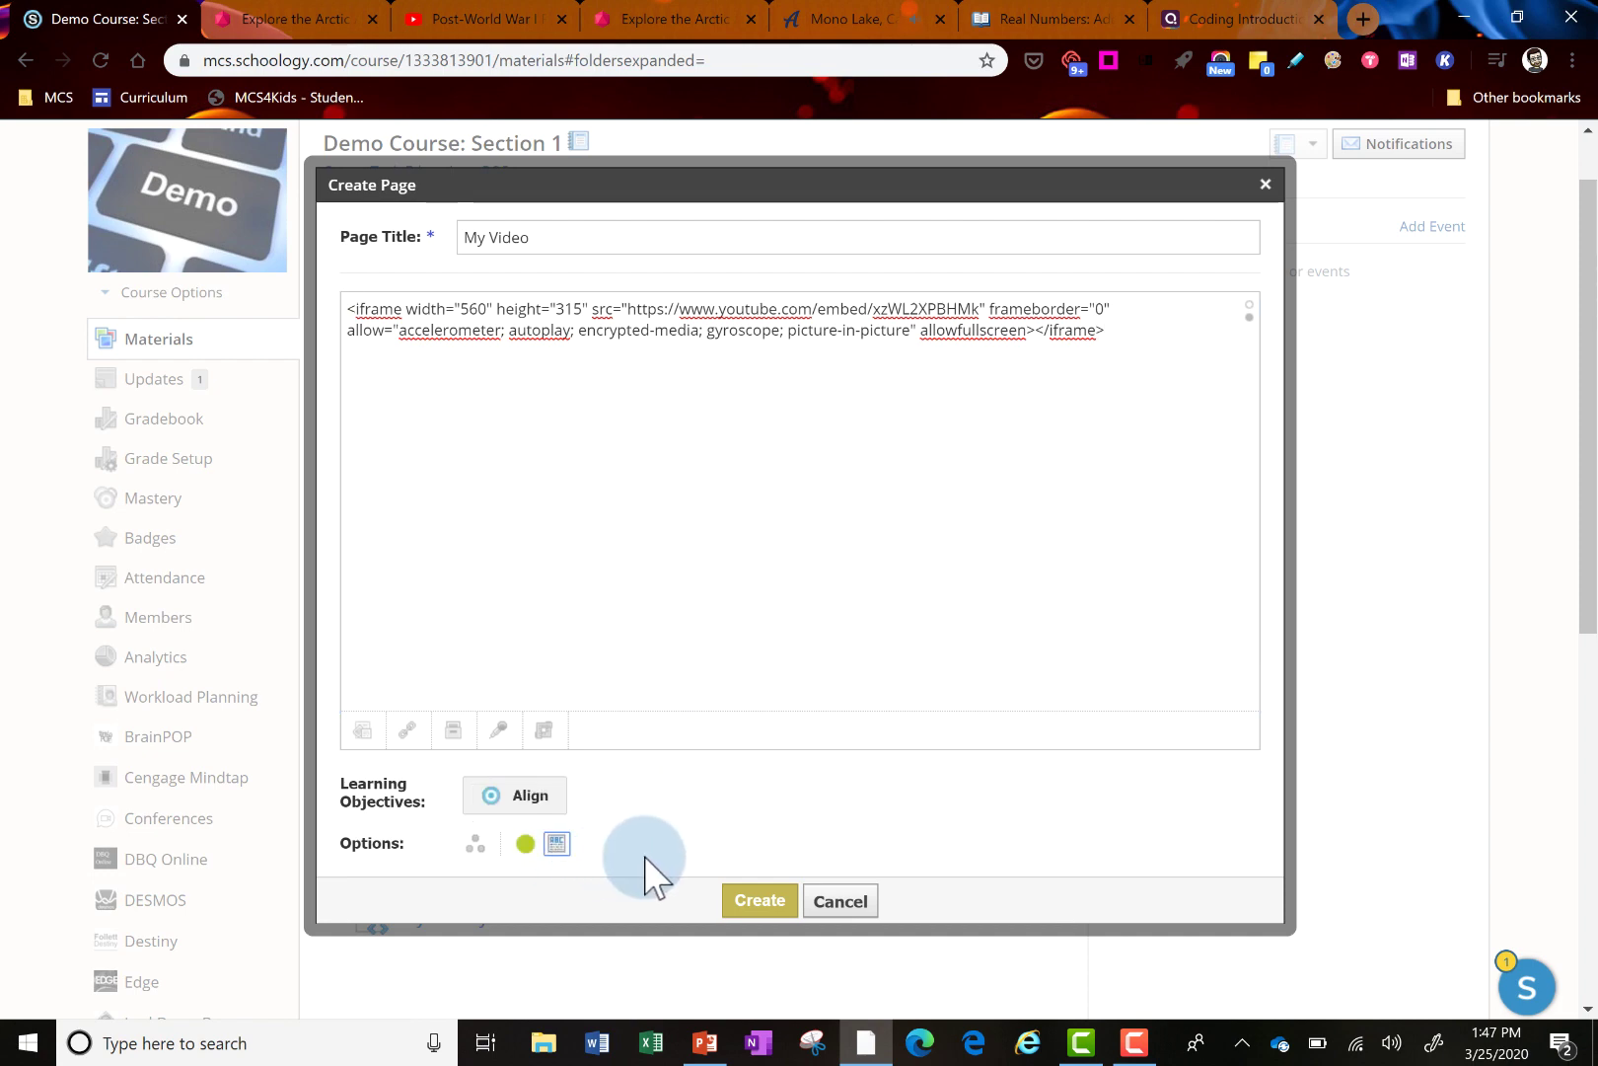
{"action": "left_click", "coordinate": [771, 905]}
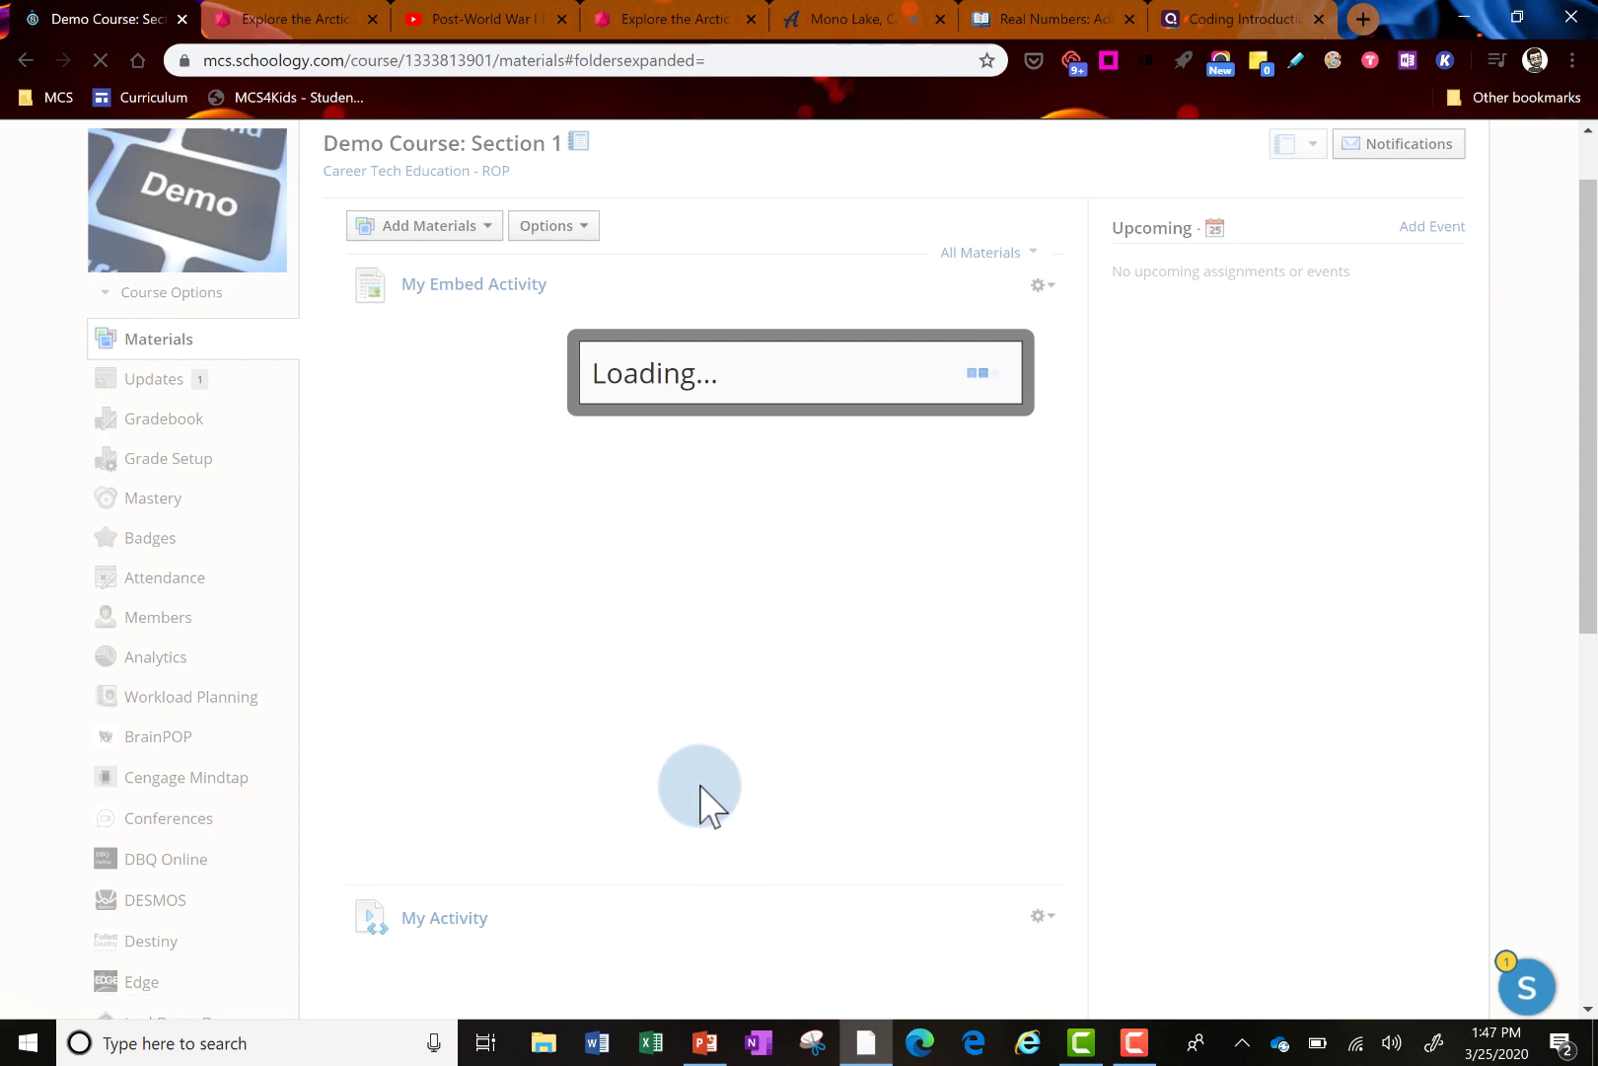
{"action": "scroll", "coordinate": [1218, 586], "scroll_direction": "down", "scroll_amount": 5}
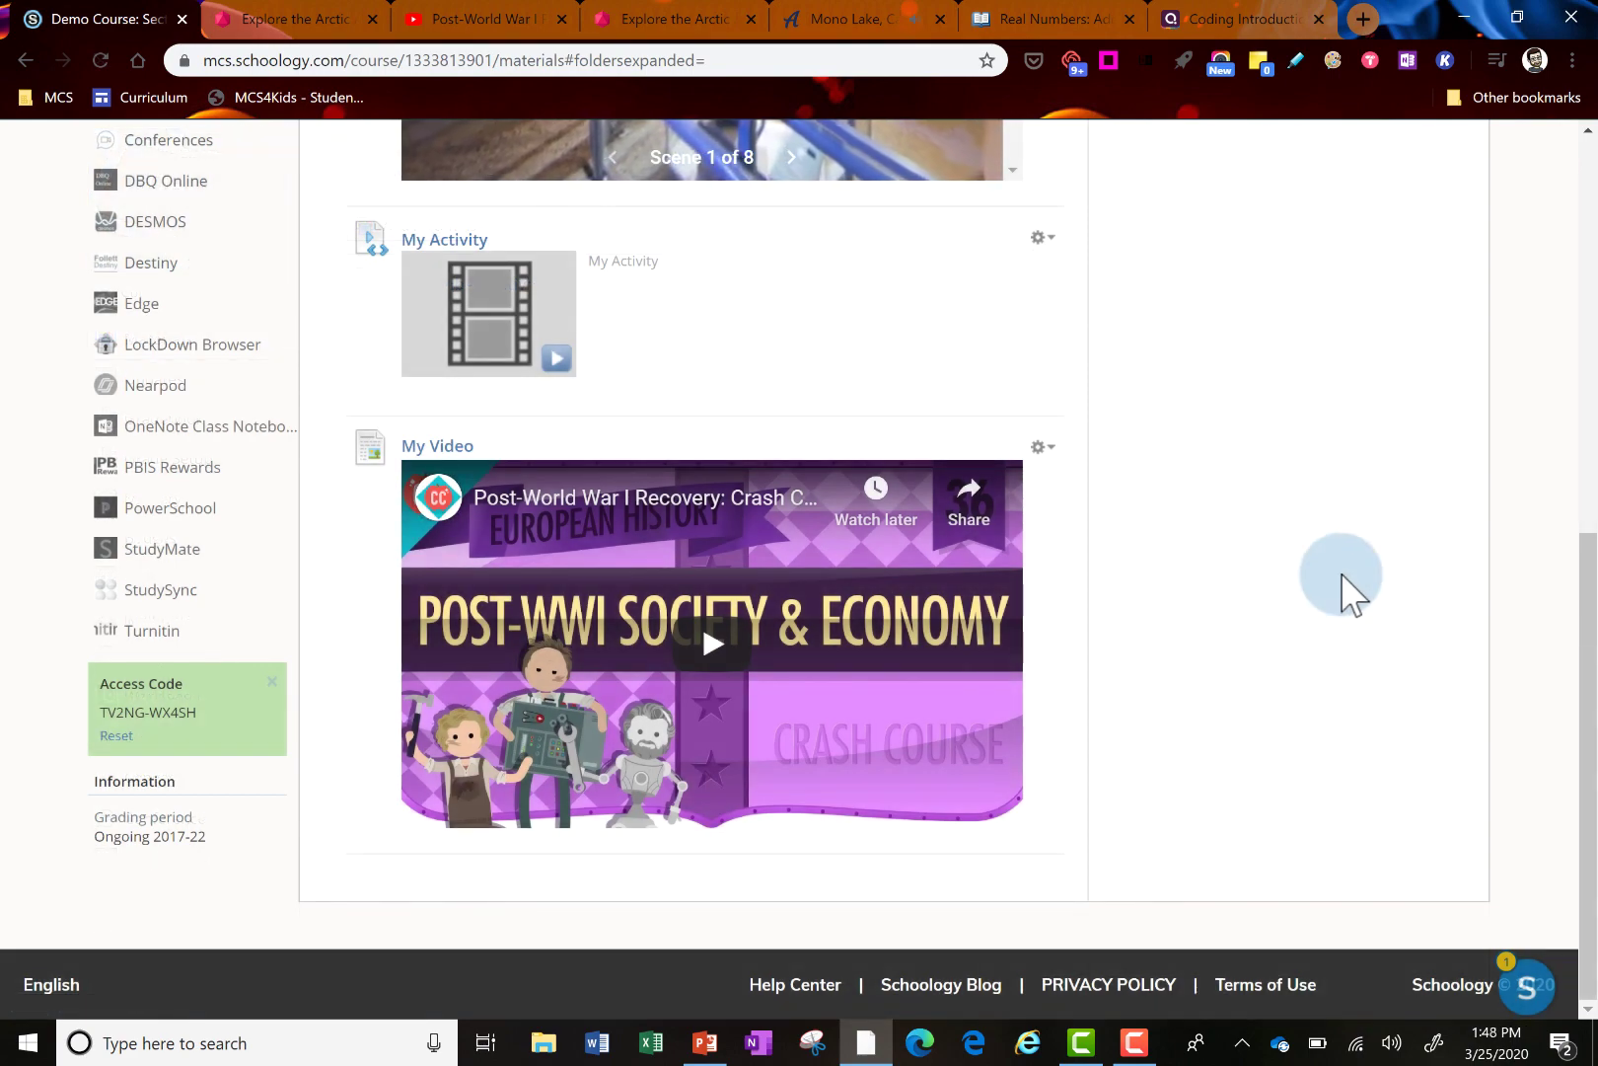
{"action": "left_click_drag", "start_coordinate": [1583, 571], "coordinate": [1579, 168]}
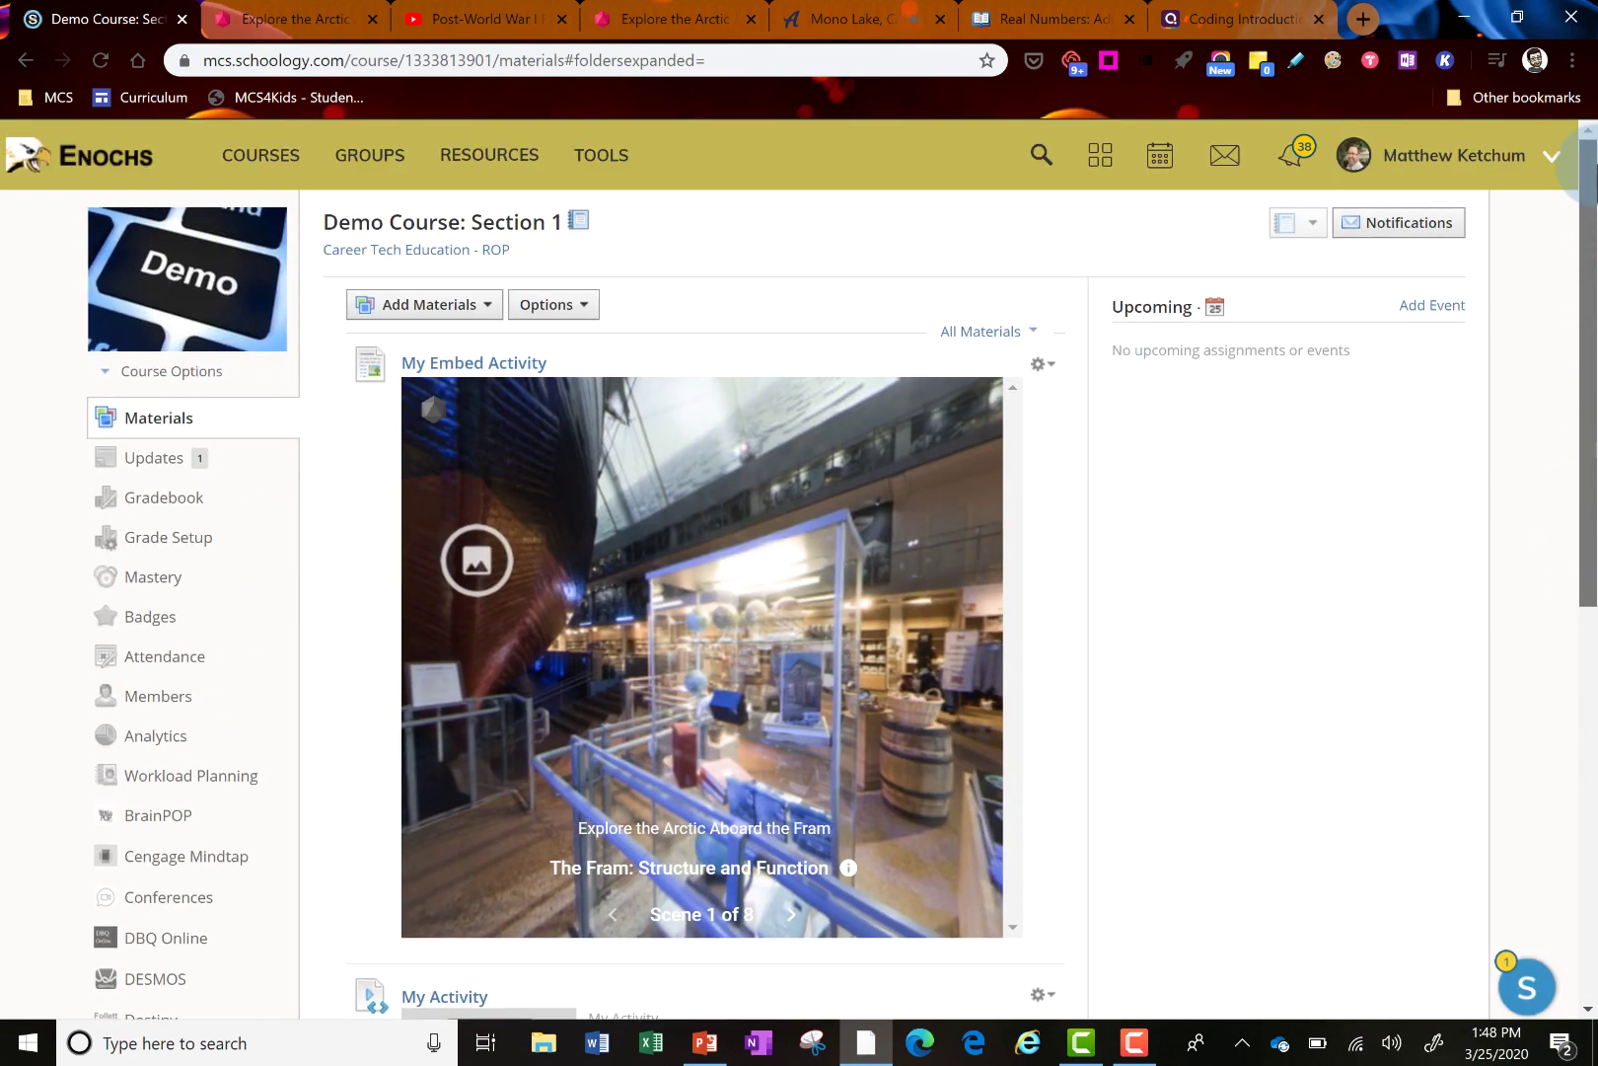
- Attach the YouTube iframe code to a new assignment as embedded media titled 'Watch this video'
{"action": "left_click", "coordinate": [466, 313]}
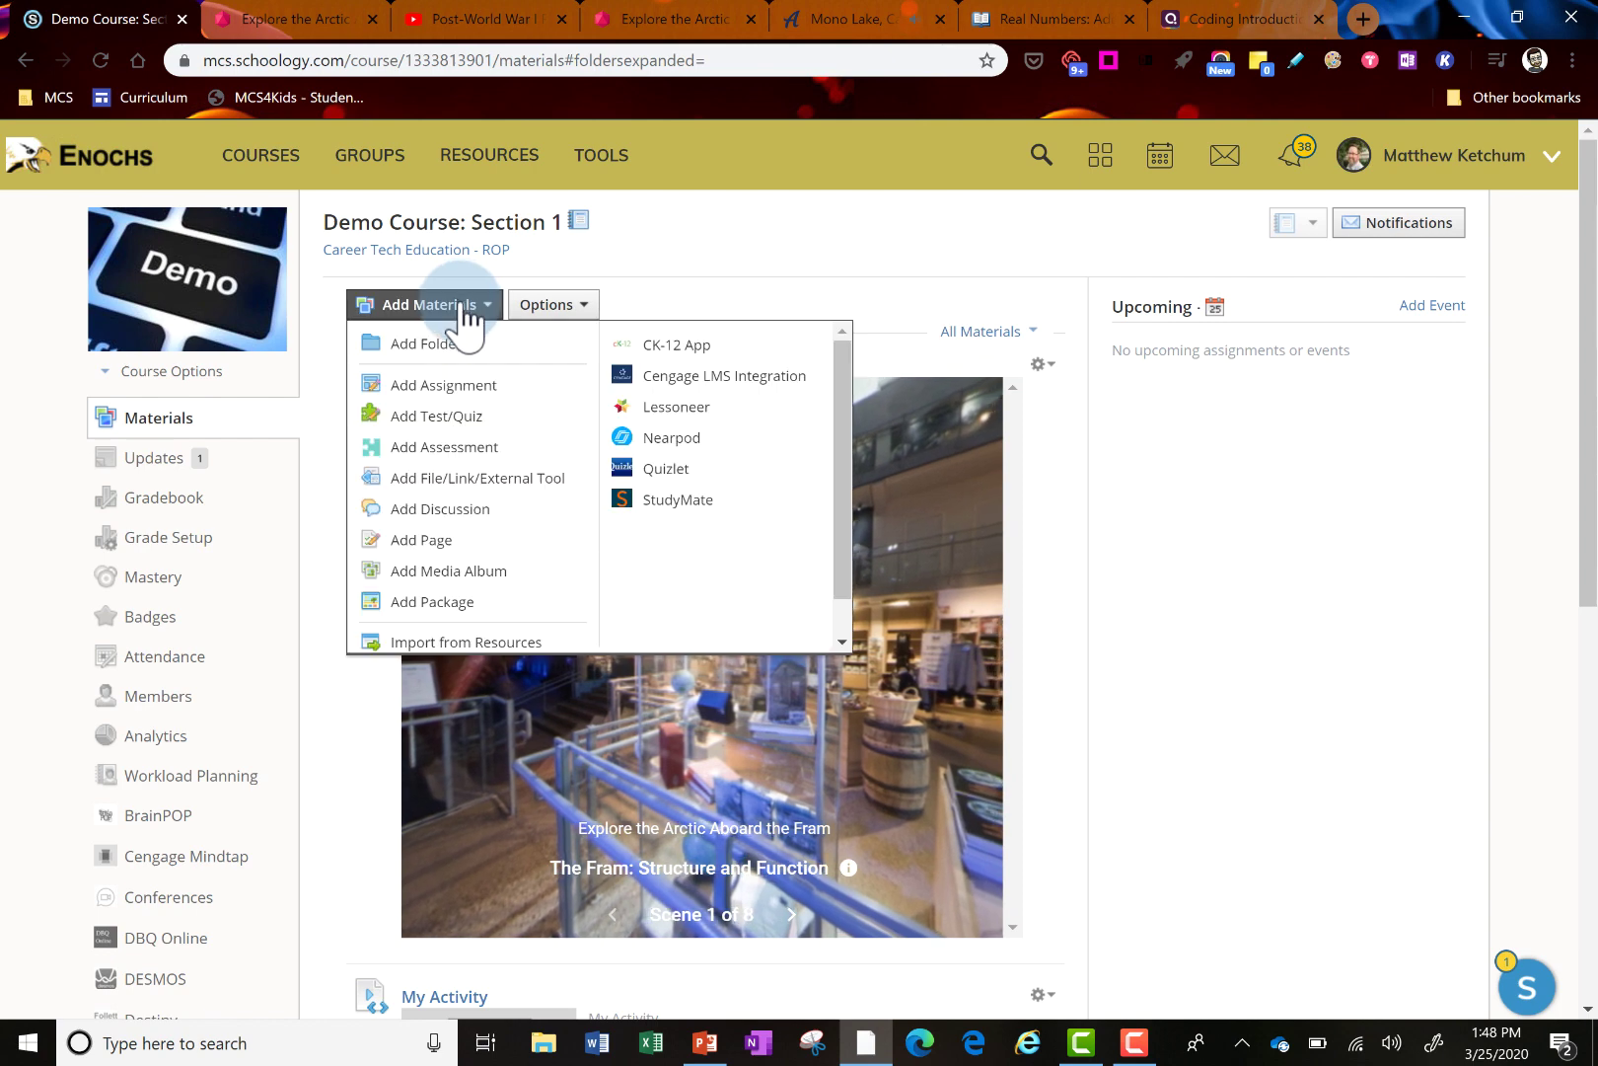
{"action": "left_click", "coordinate": [464, 389]}
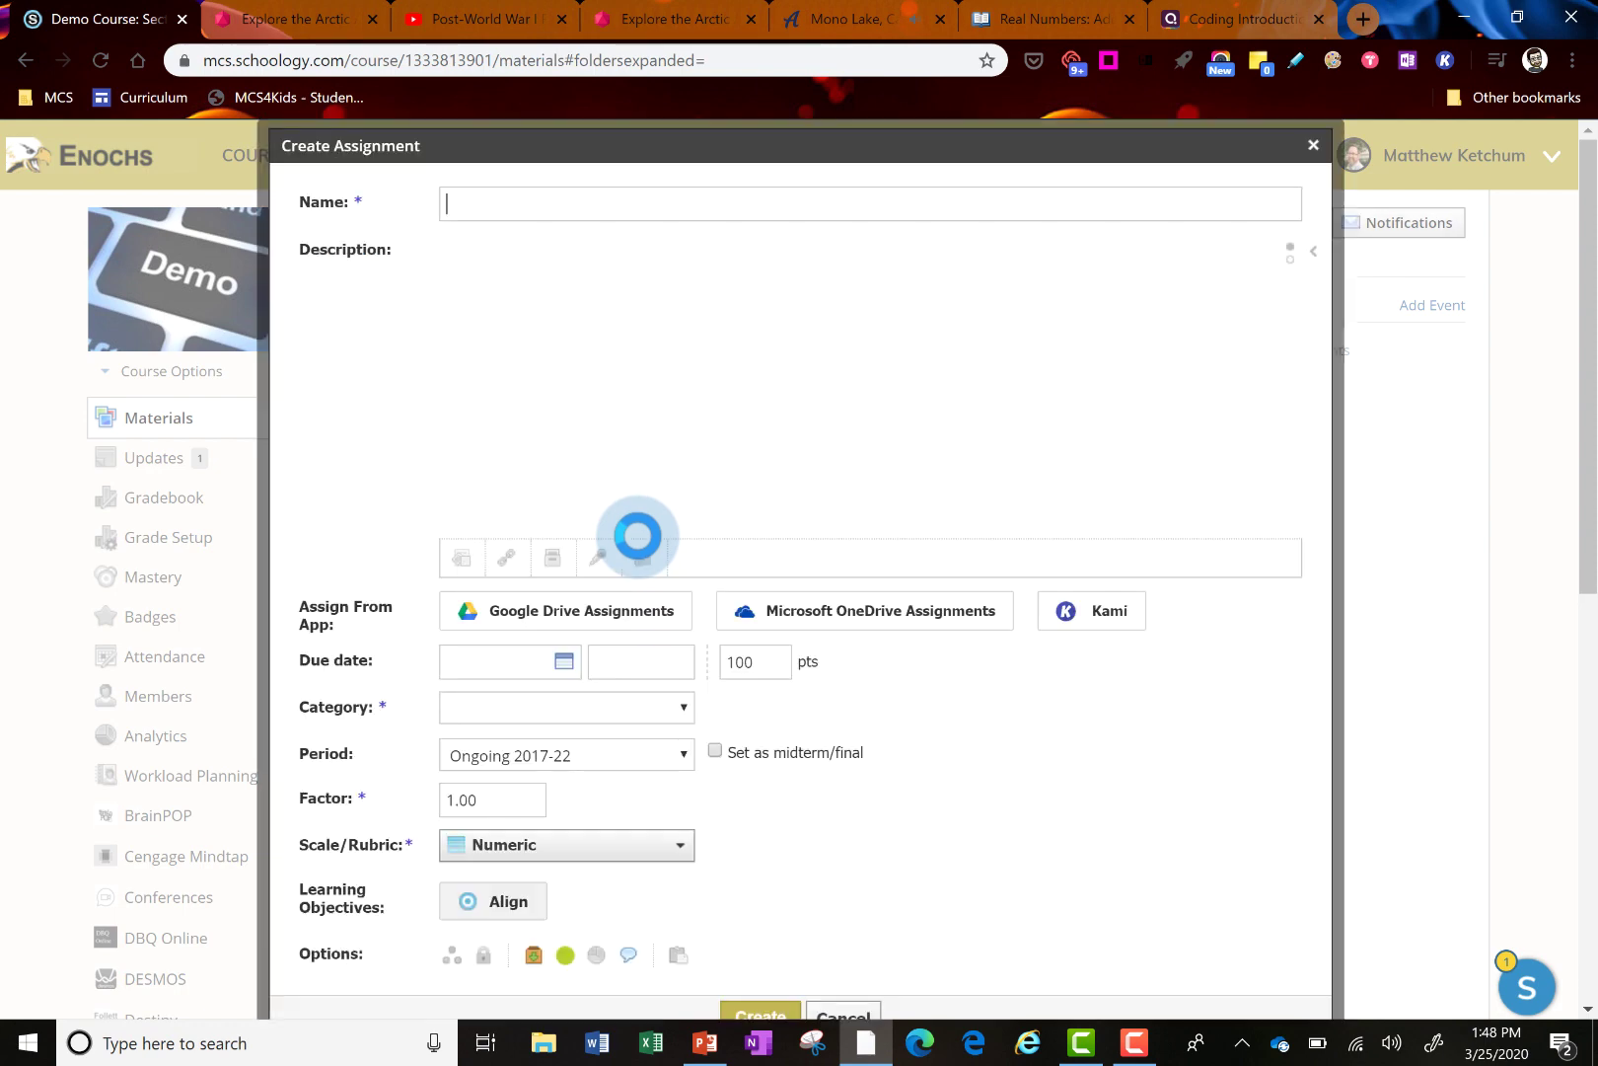
{"action": "left_click", "coordinate": [507, 557]}
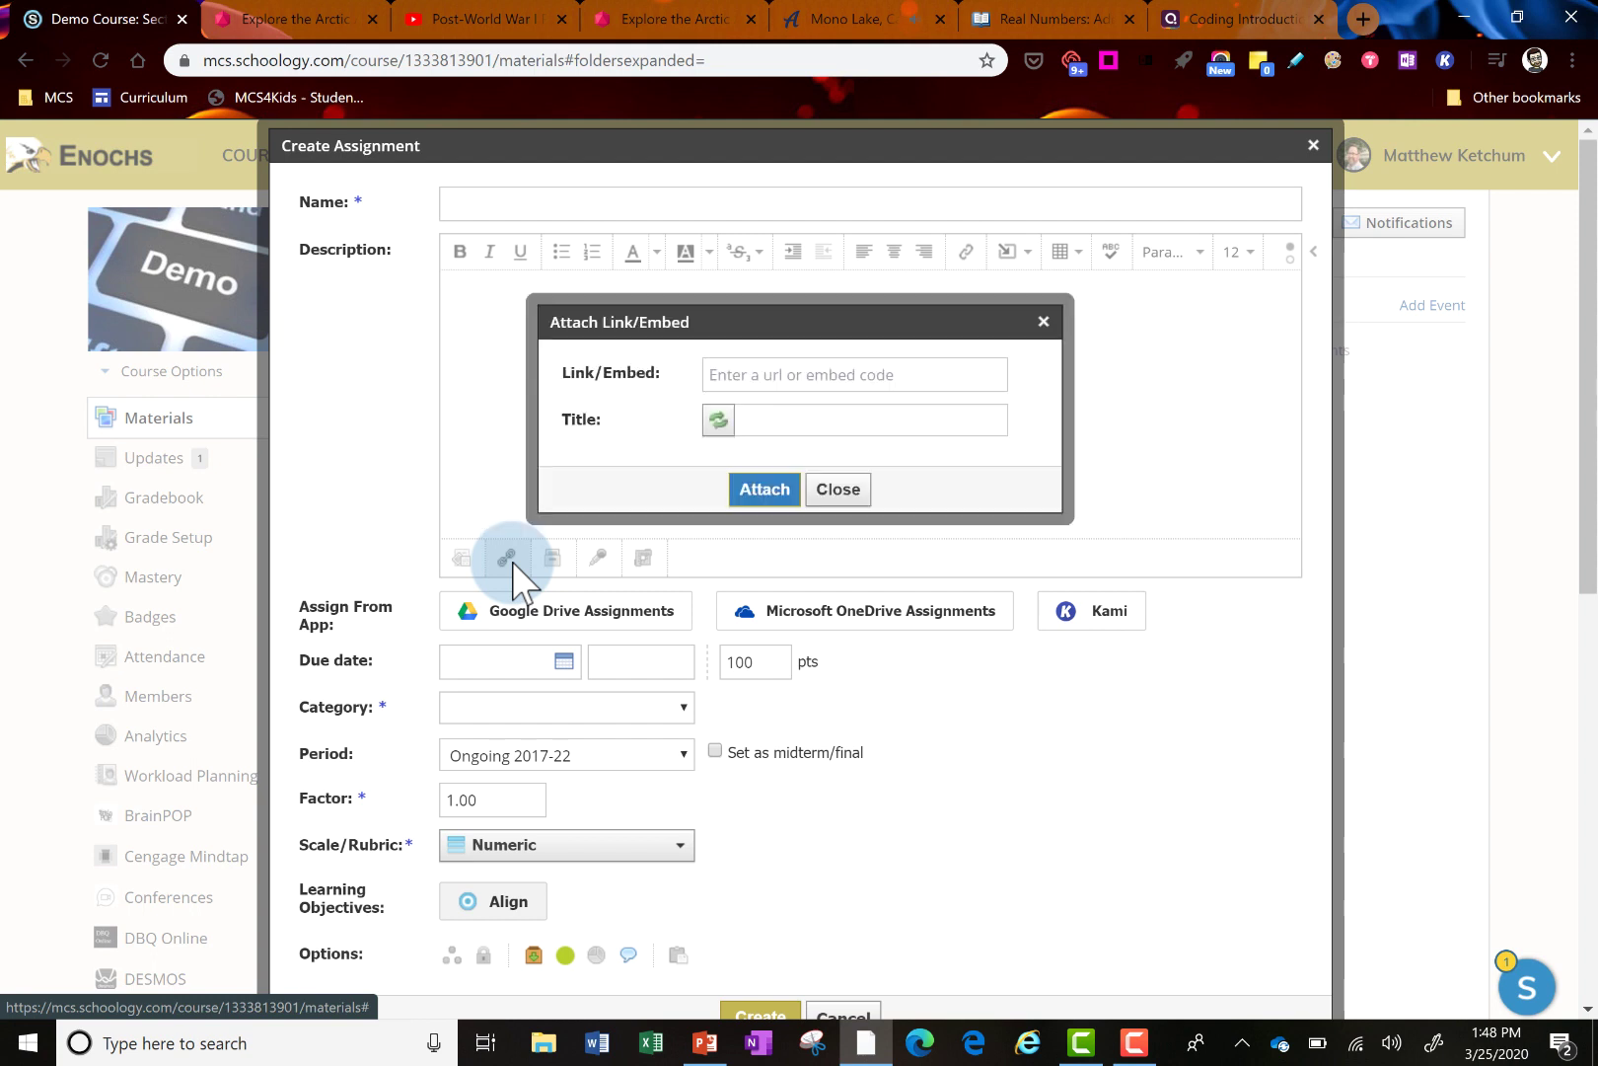
{"action": "left_click", "coordinate": [771, 377]}
{"action": "right_click", "coordinate": [778, 372]}
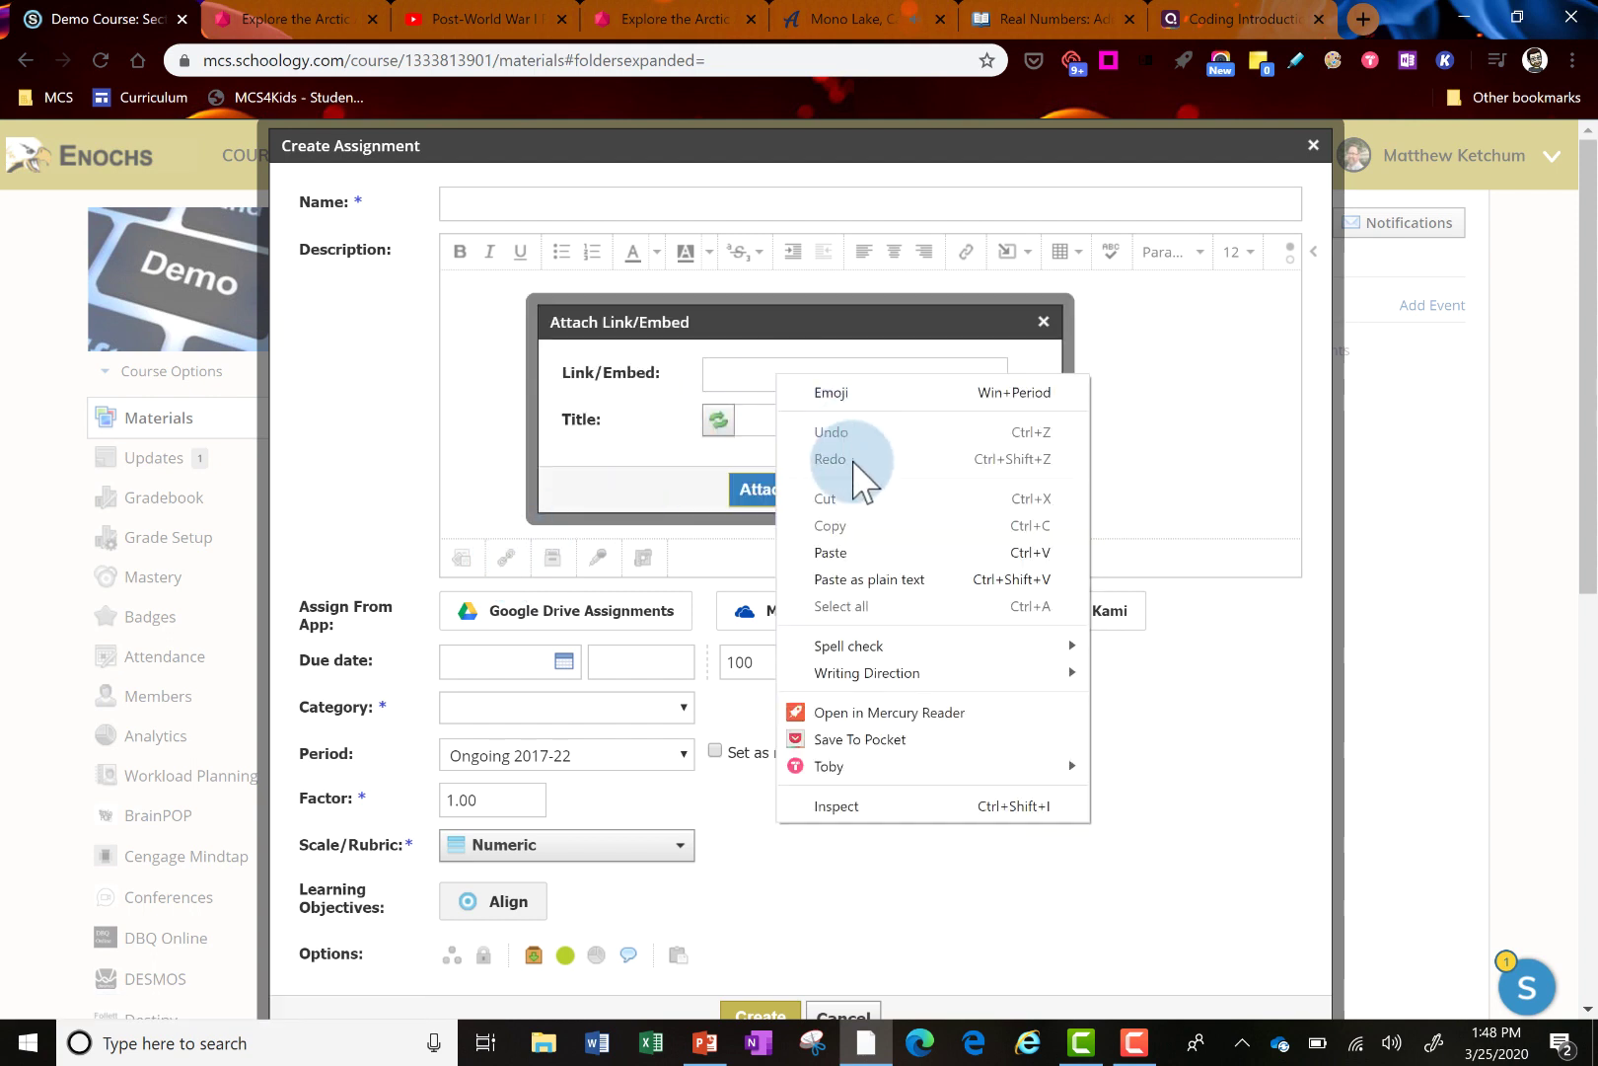
{"action": "left_click", "coordinate": [845, 551]}
{"action": "left_click", "coordinate": [800, 418]}
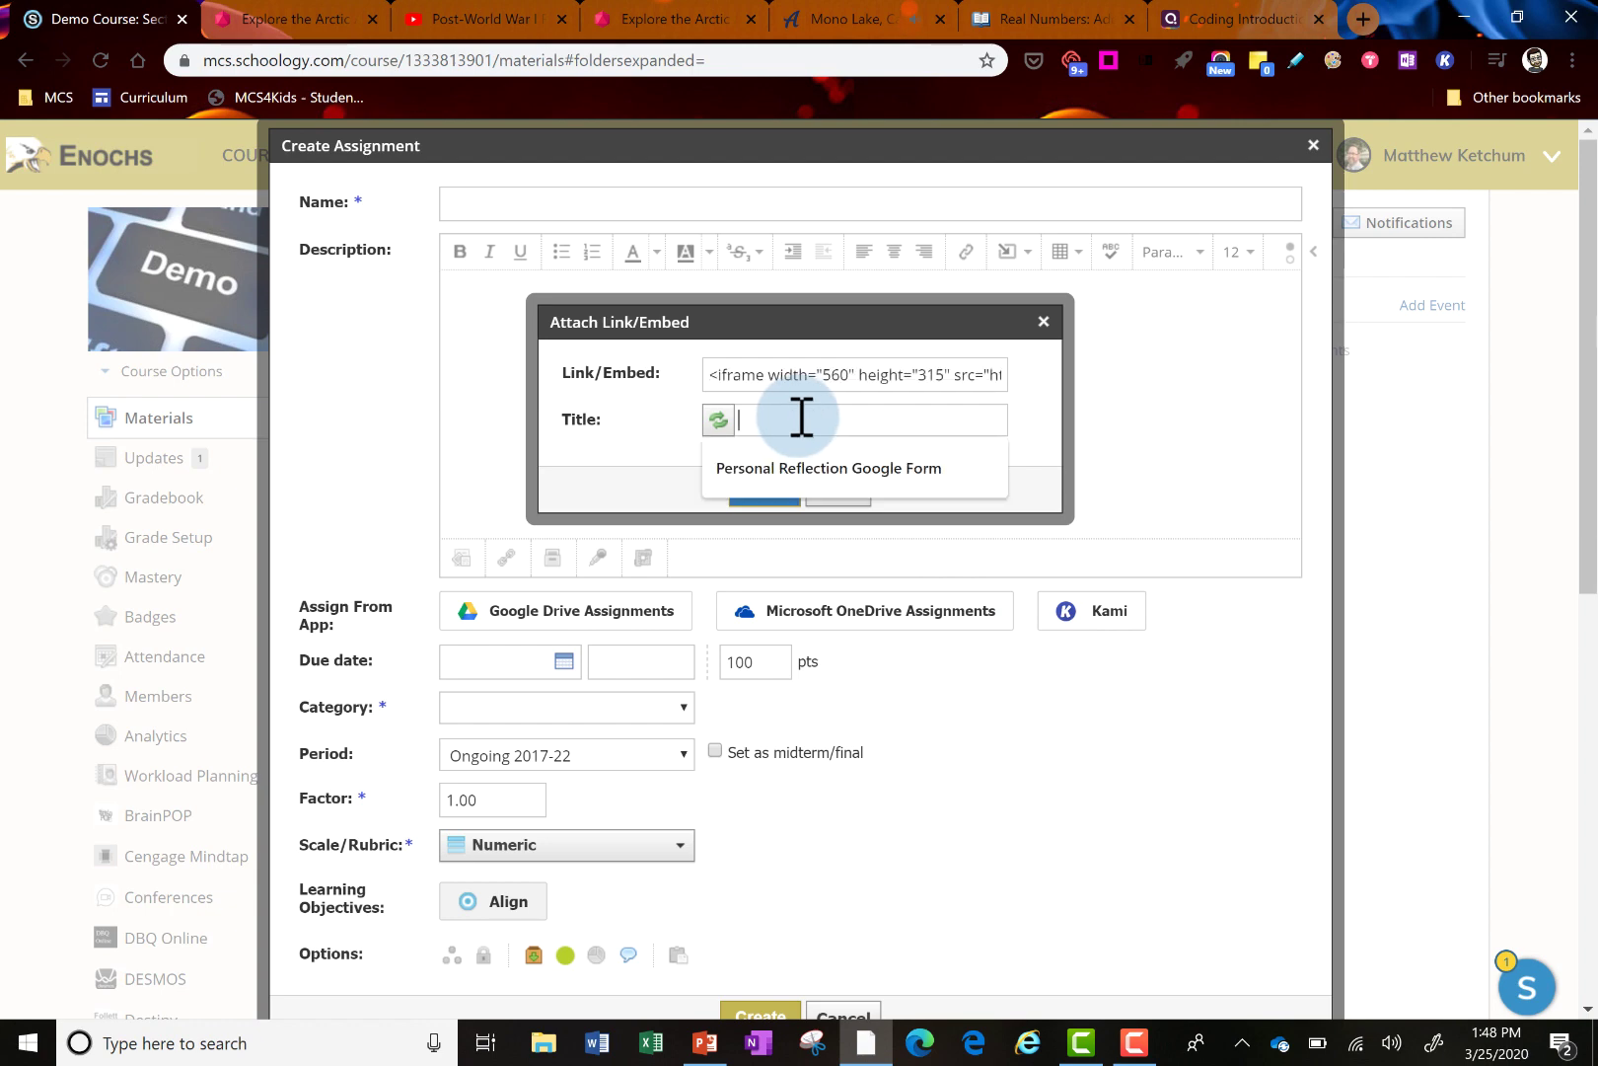
{"action": "type", "text": "Watch th"}
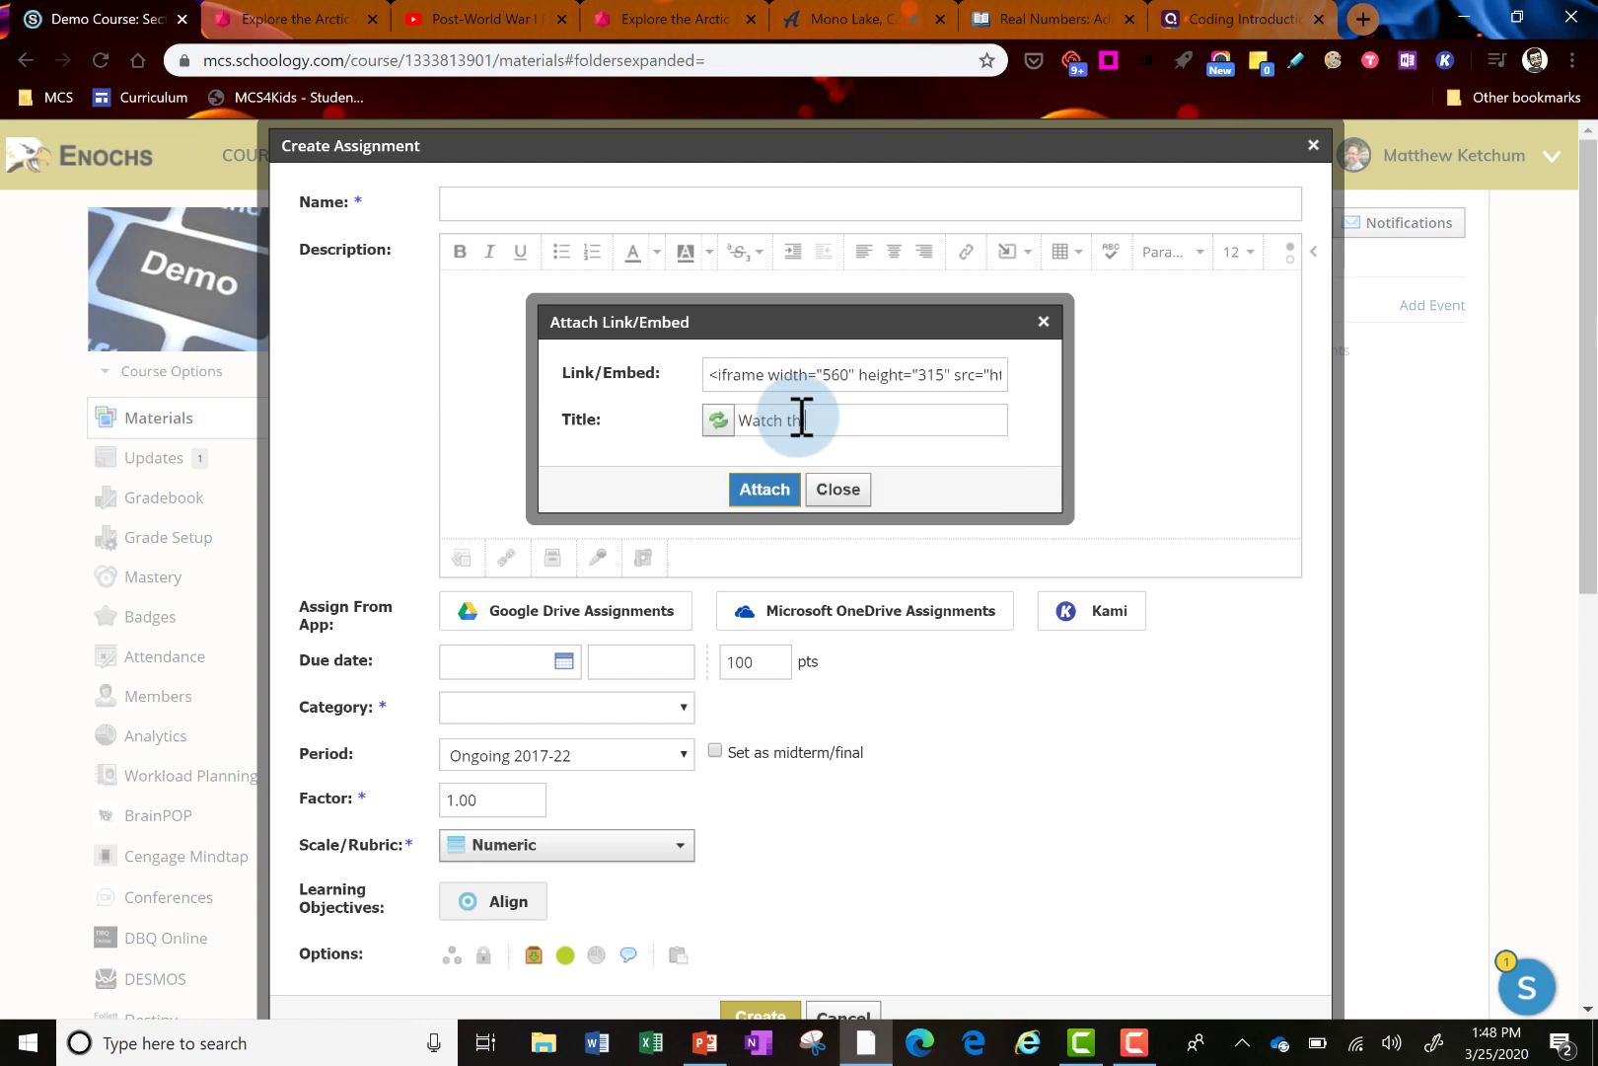
{"action": "type", "text": "is video"}
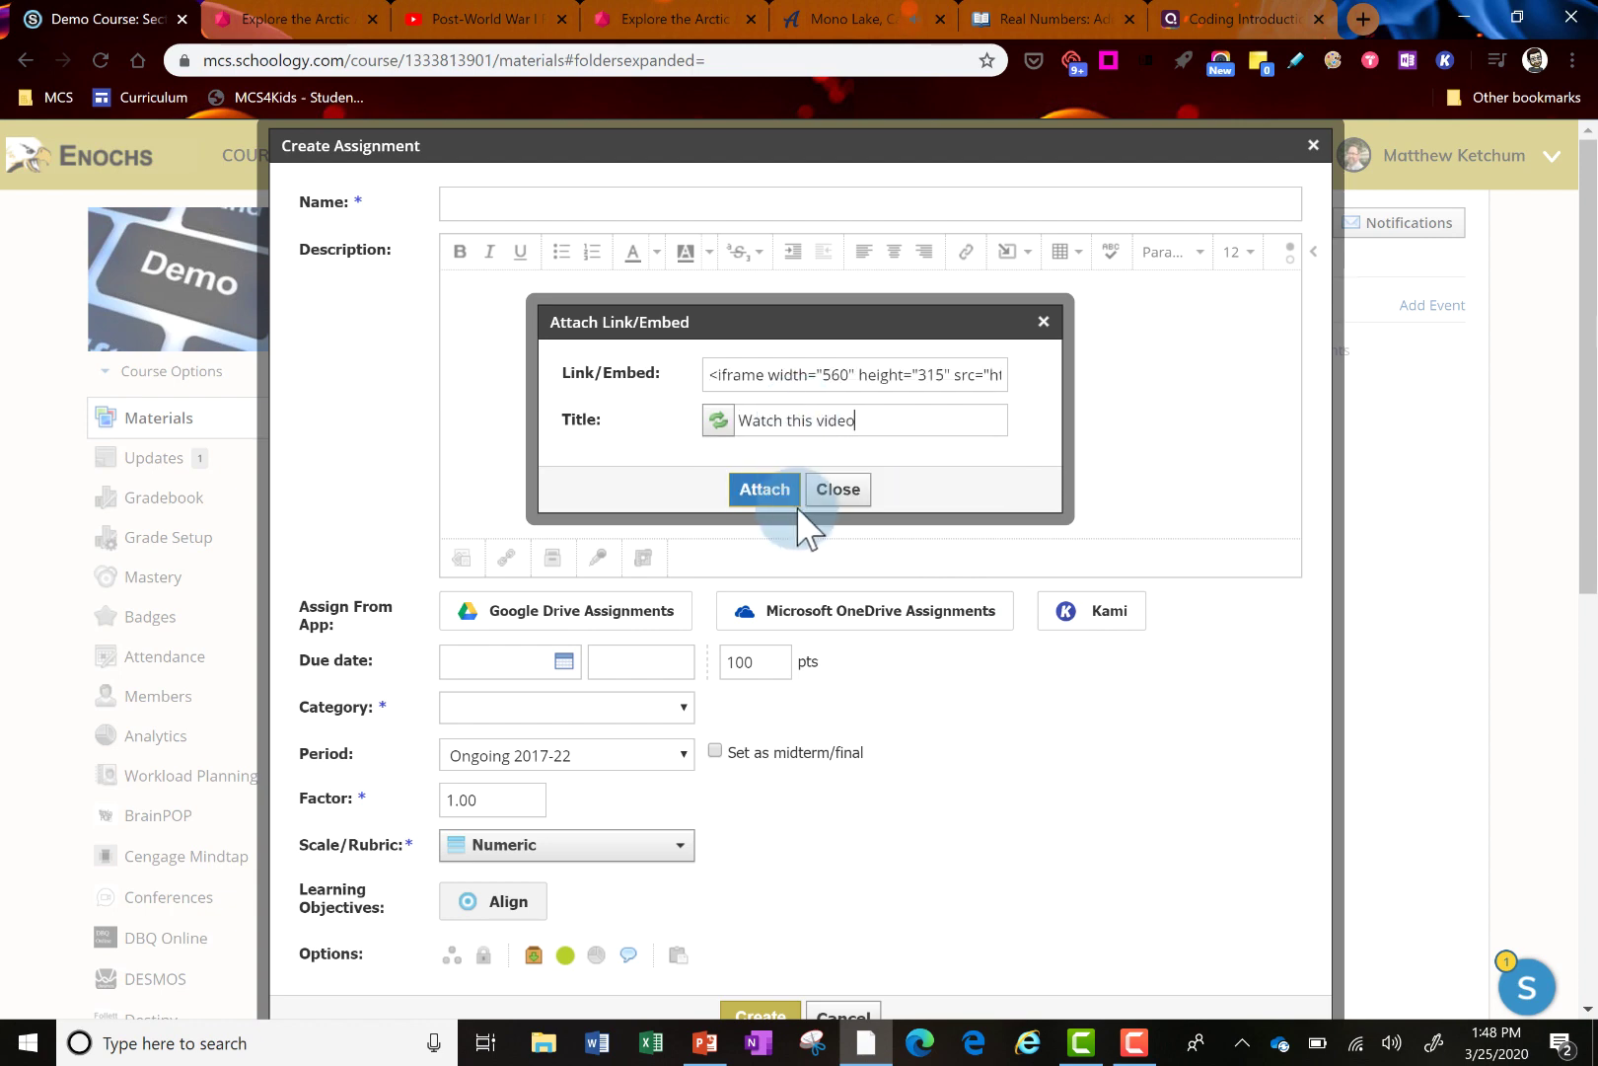
{"action": "left_click", "coordinate": [771, 495]}
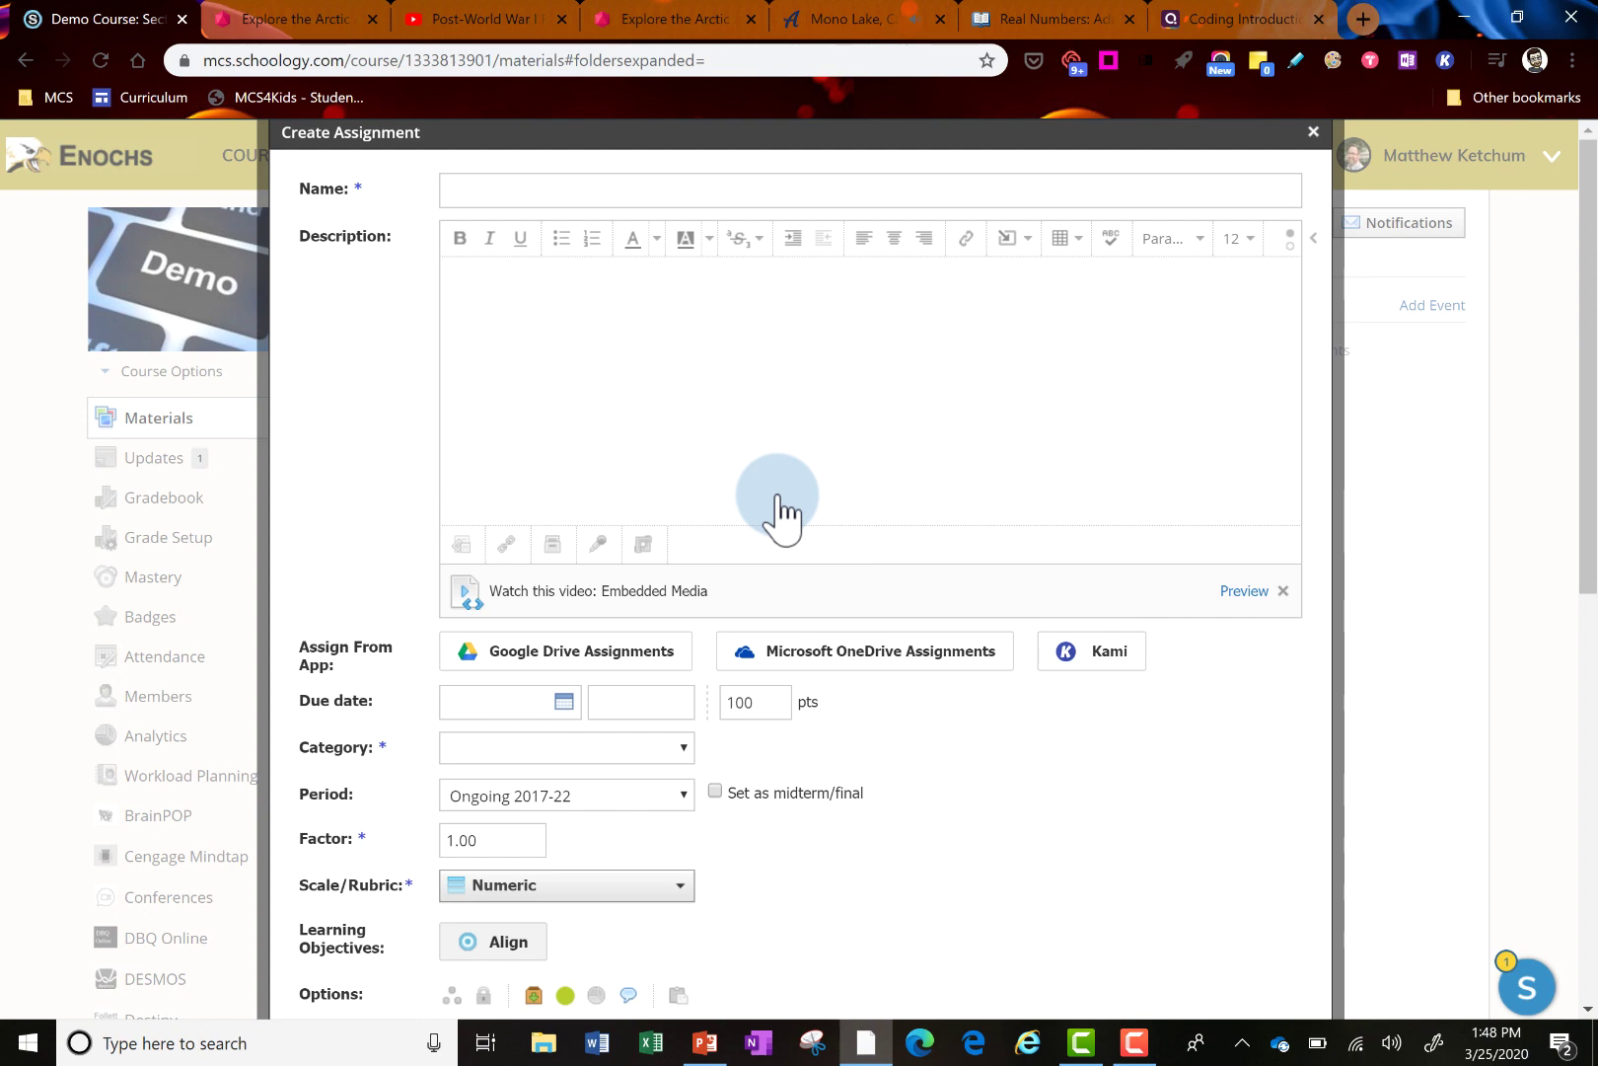